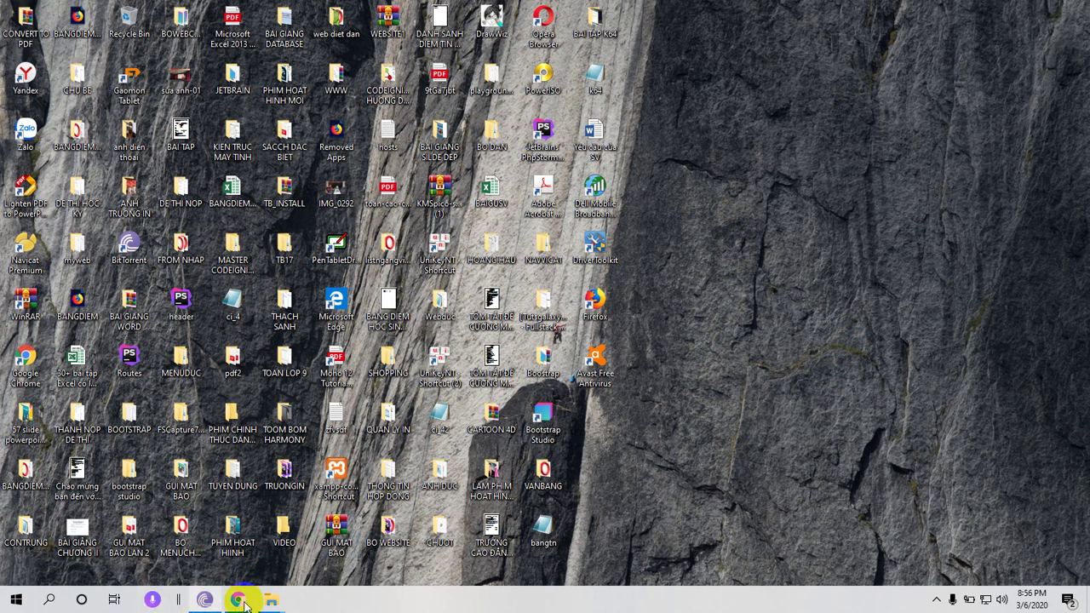
click(82, 602)
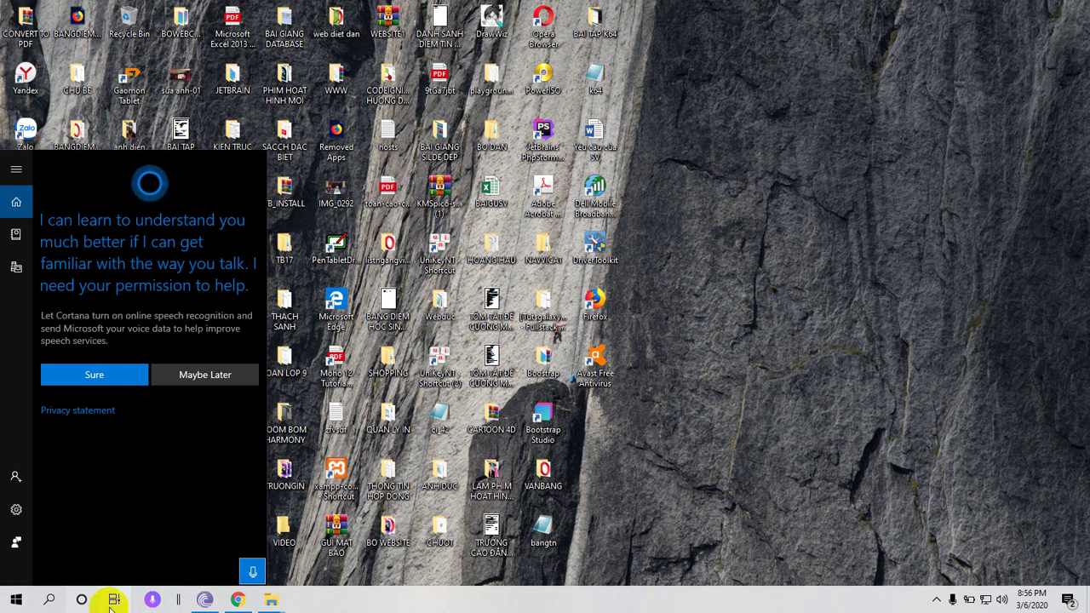
click(82, 599)
click(81, 600)
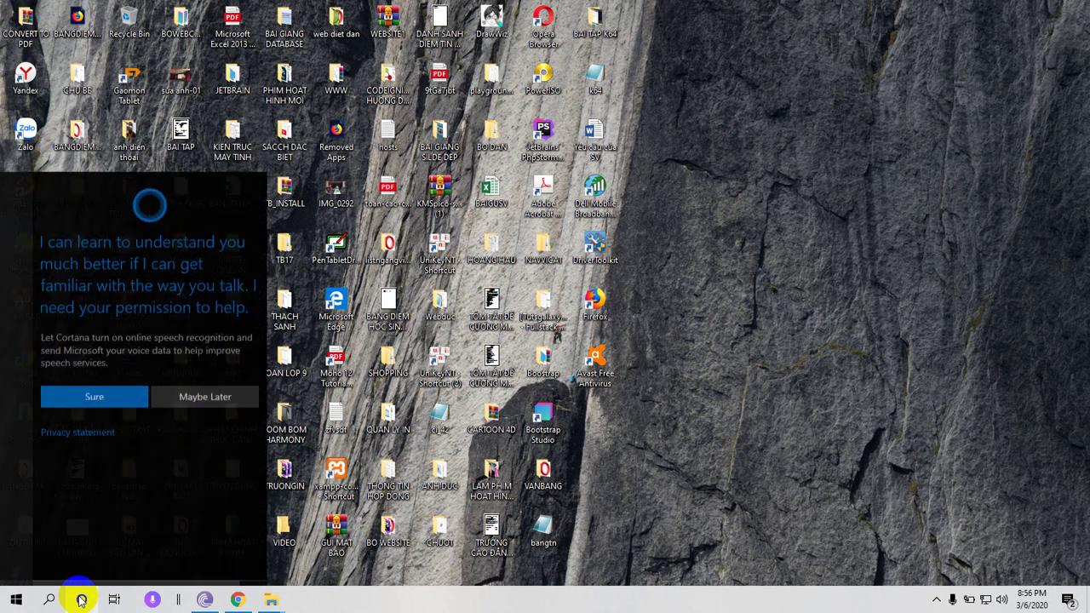
click(776, 328)
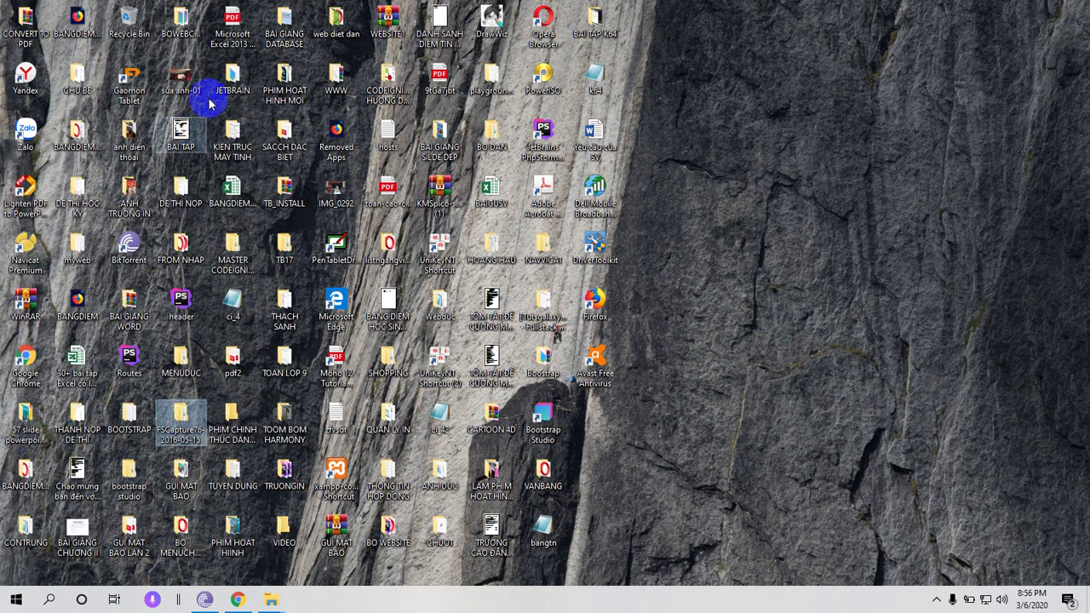
- Open Microsoft Edge and go to google.com
click(335, 301)
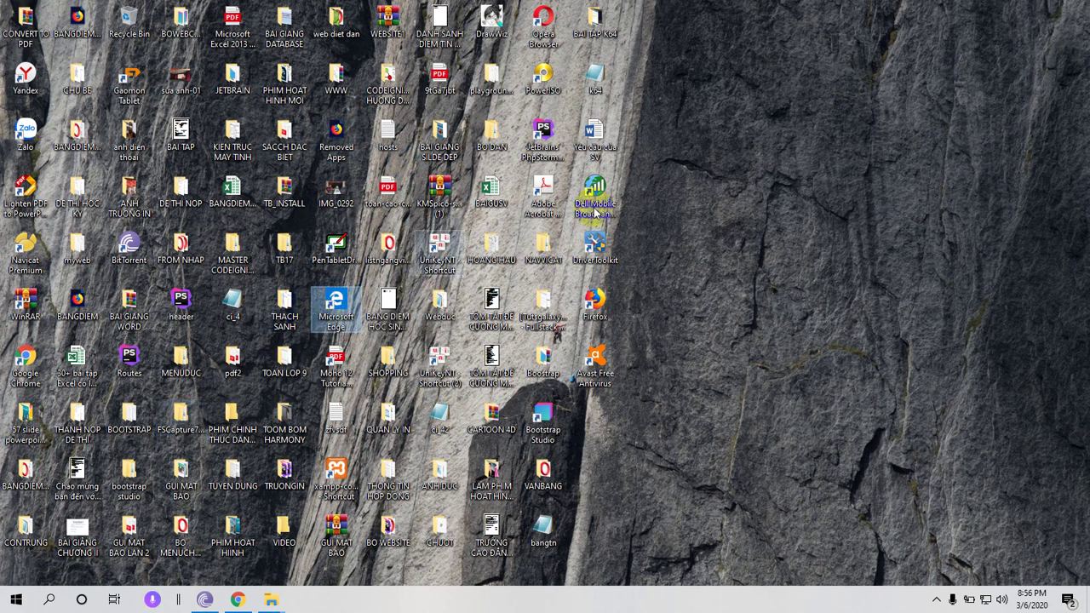
double_click(335, 300)
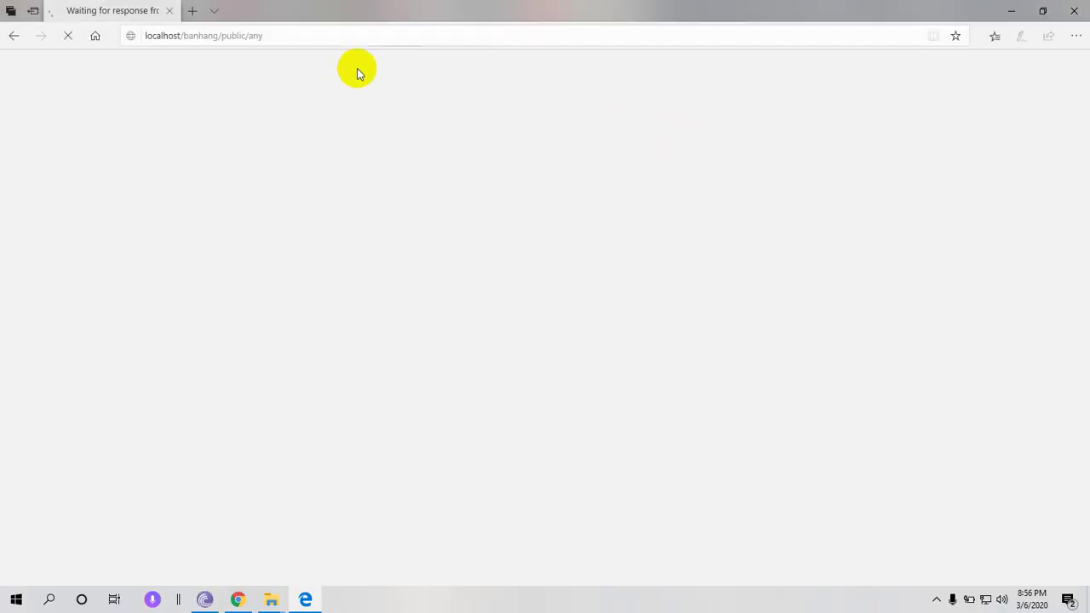
click(303, 35)
key(BackSpace)
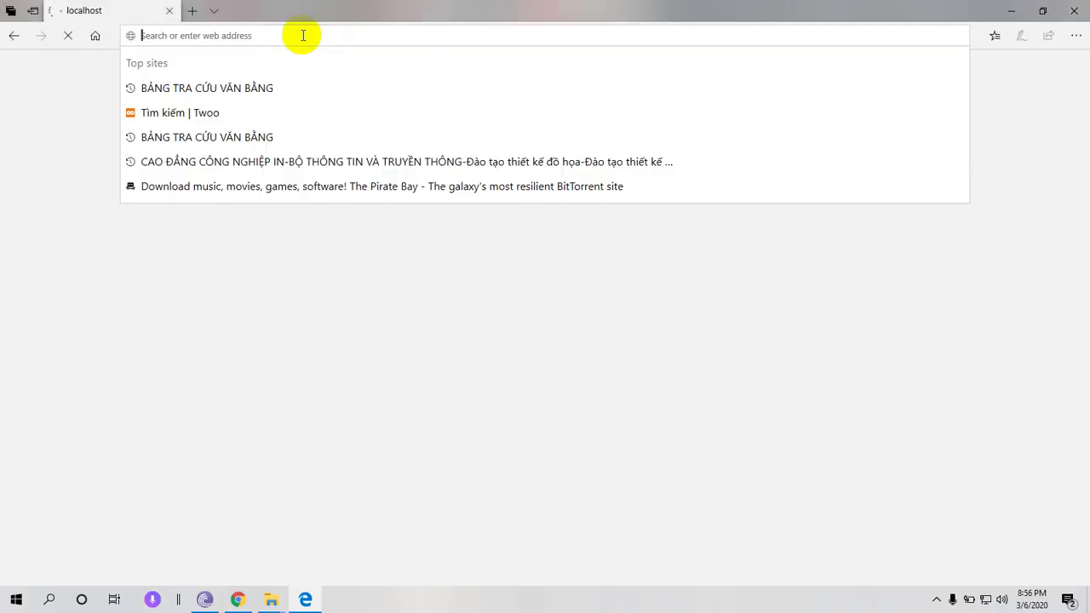
text(google.com/)
key(Return)
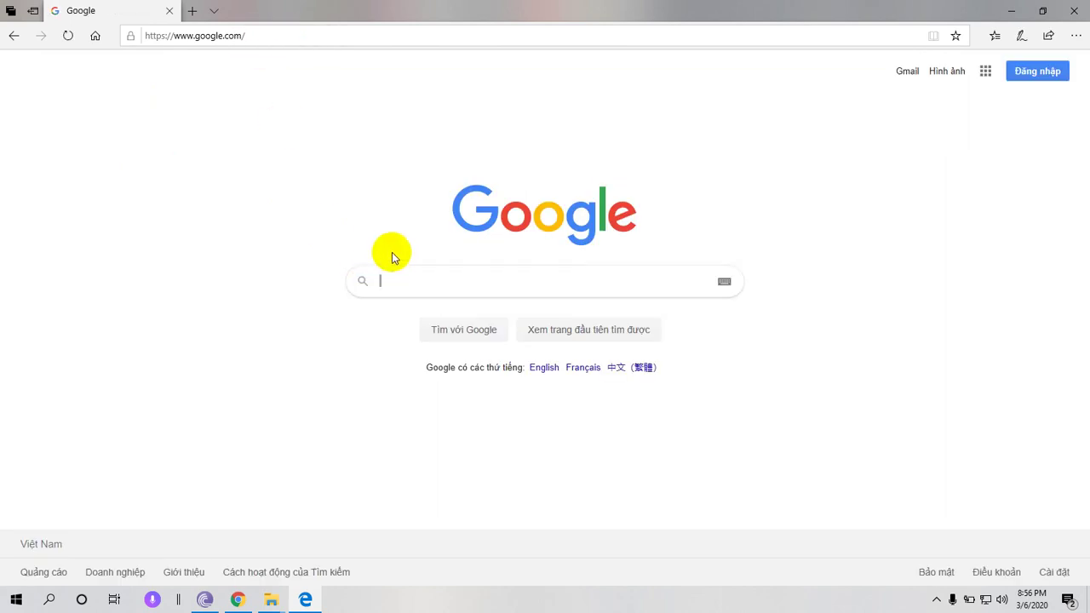
- Search Google for "download XAMPP" and open the Download XAMPP result from apachefriends.org
text(dw)
key(BackSpace)
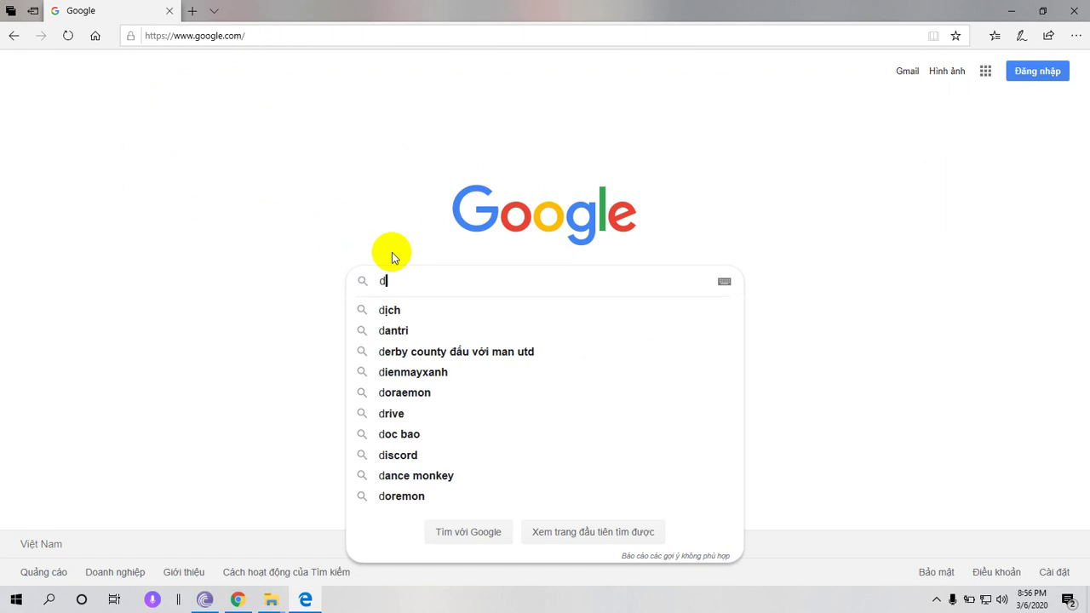
text(ownlo)
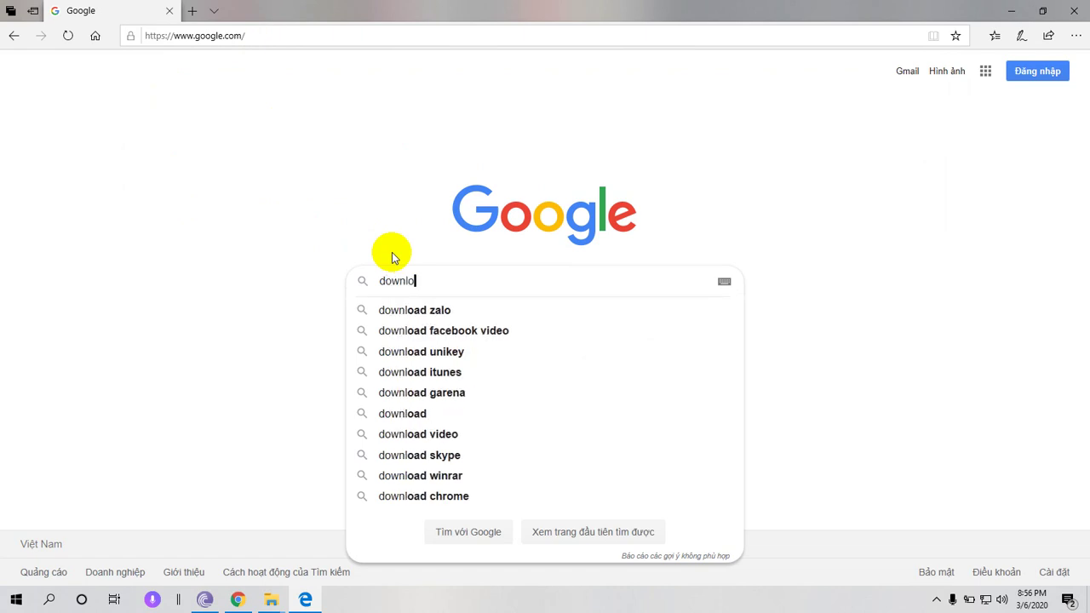
text(ad )
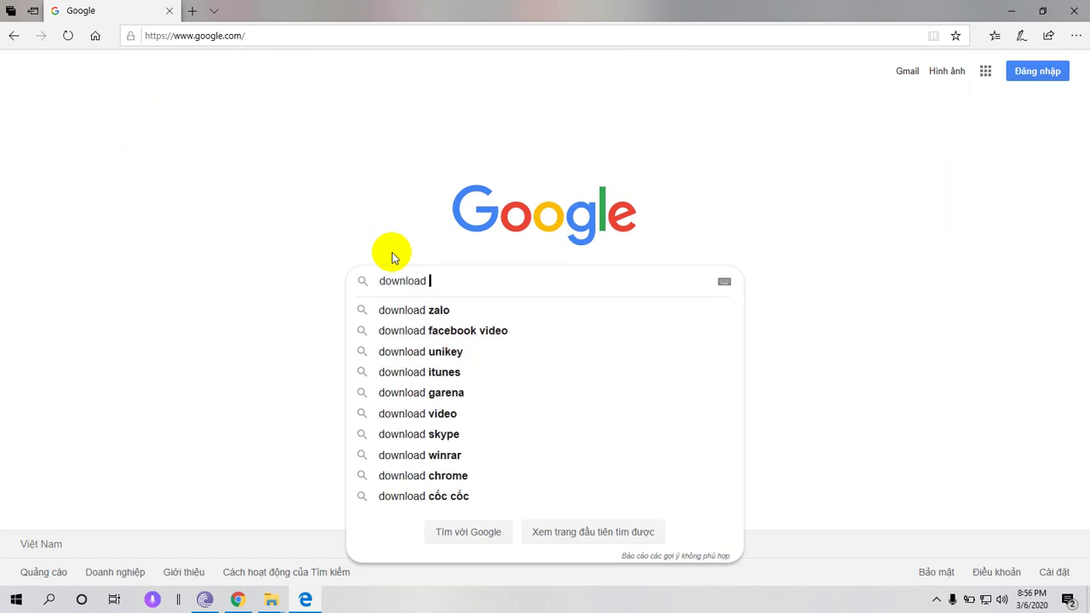
text(XAMP)
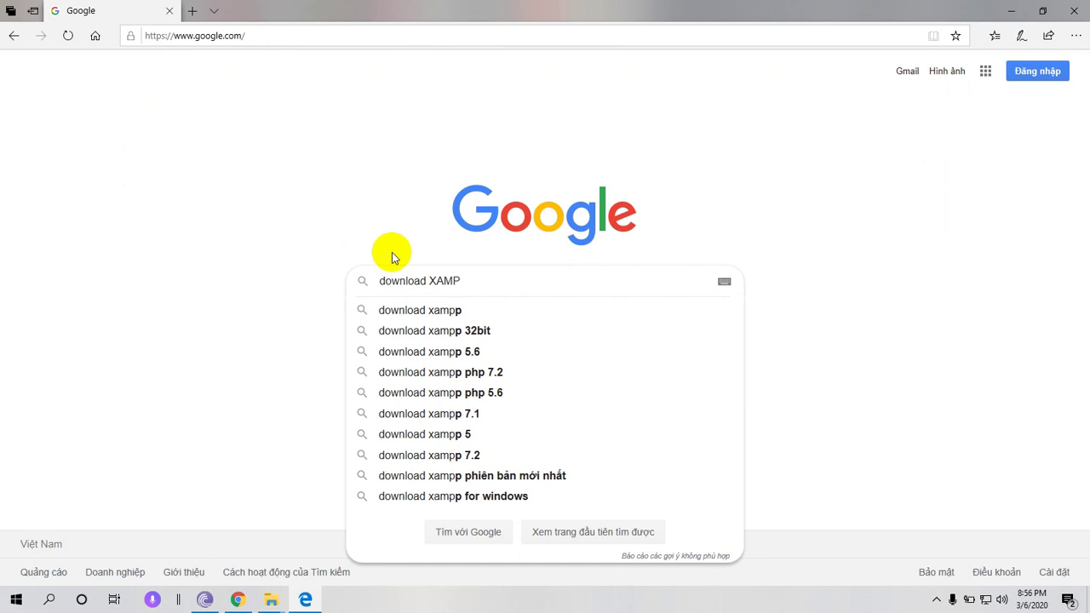
text(P)
key(Return)
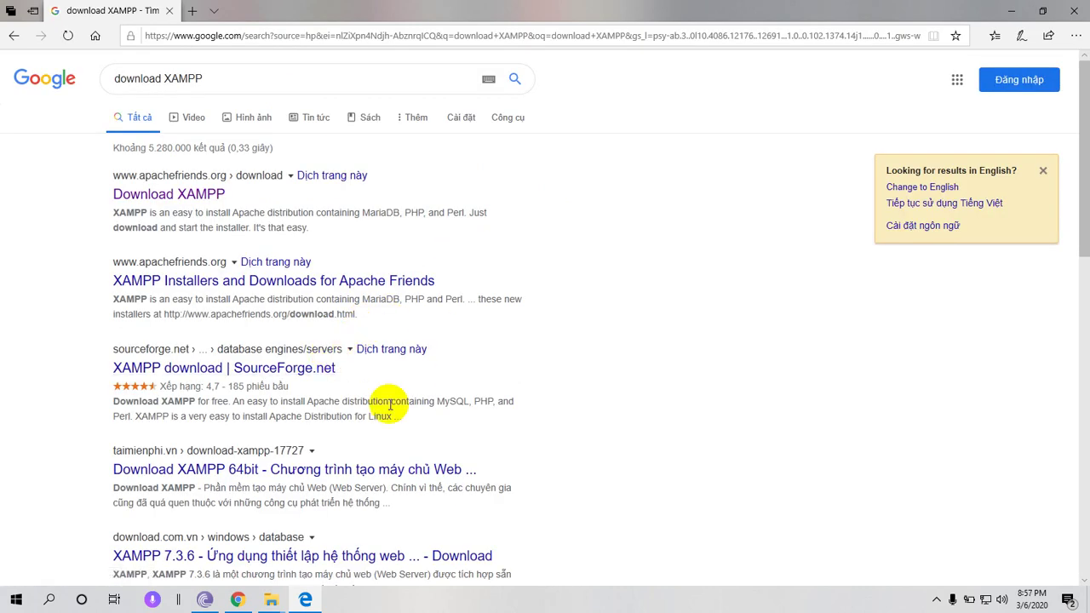
click(155, 199)
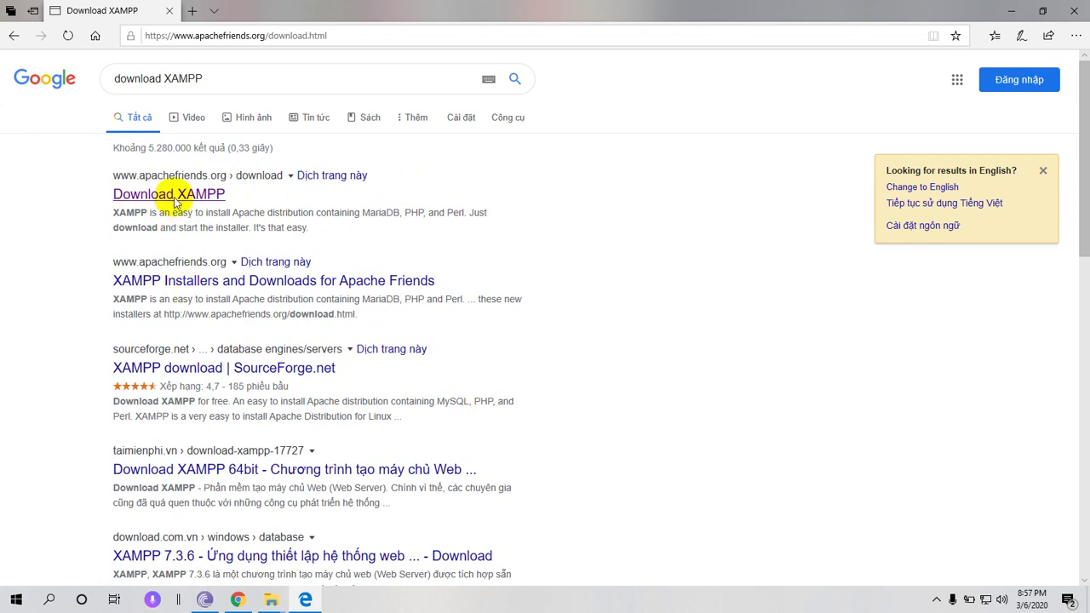
- In a new browser tab, search Google for "Xampp" and open the Download link under the apachefriends.org result
click(236, 597)
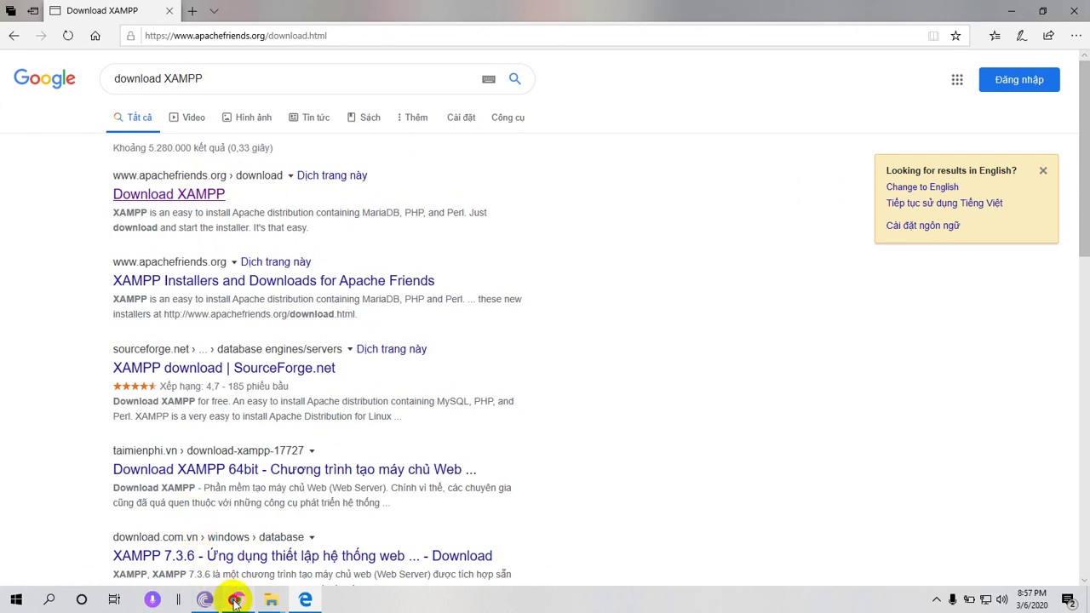
click(192, 10)
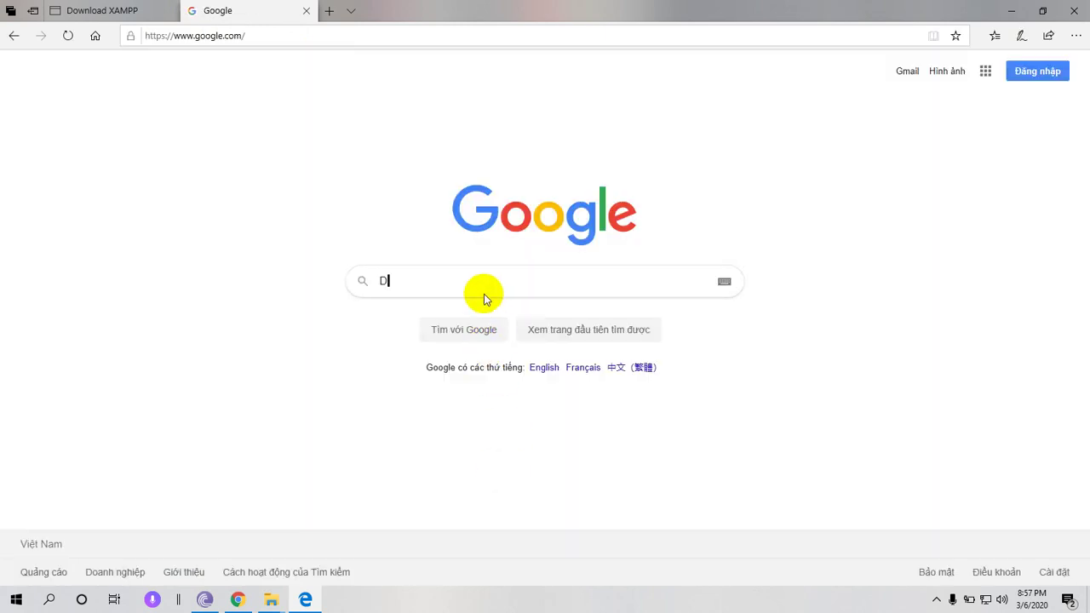
key(BackSpace)
text(Xam)
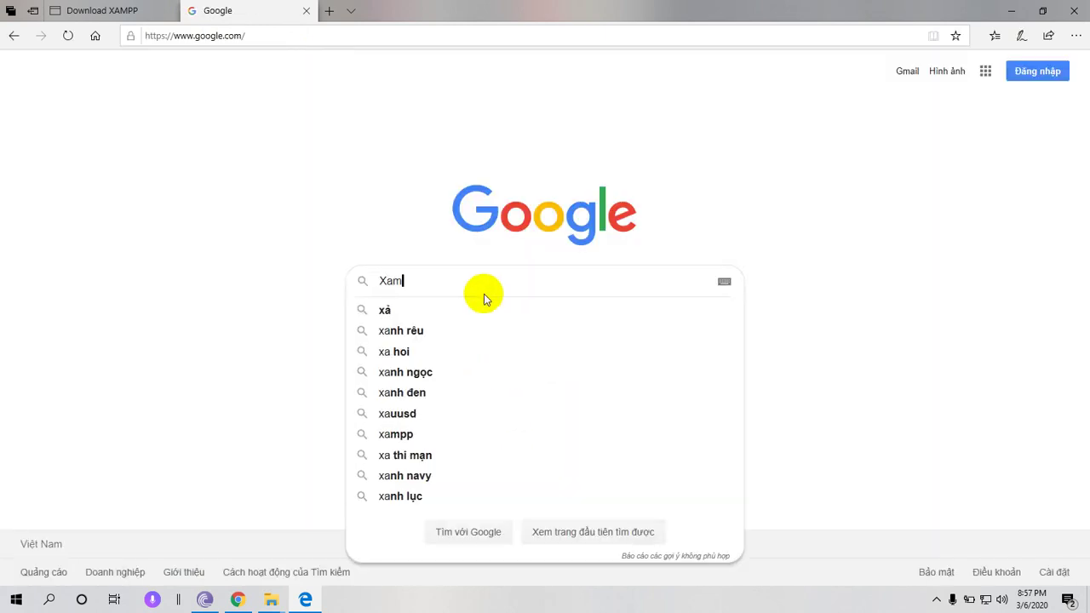
text(pp)
key(Return)
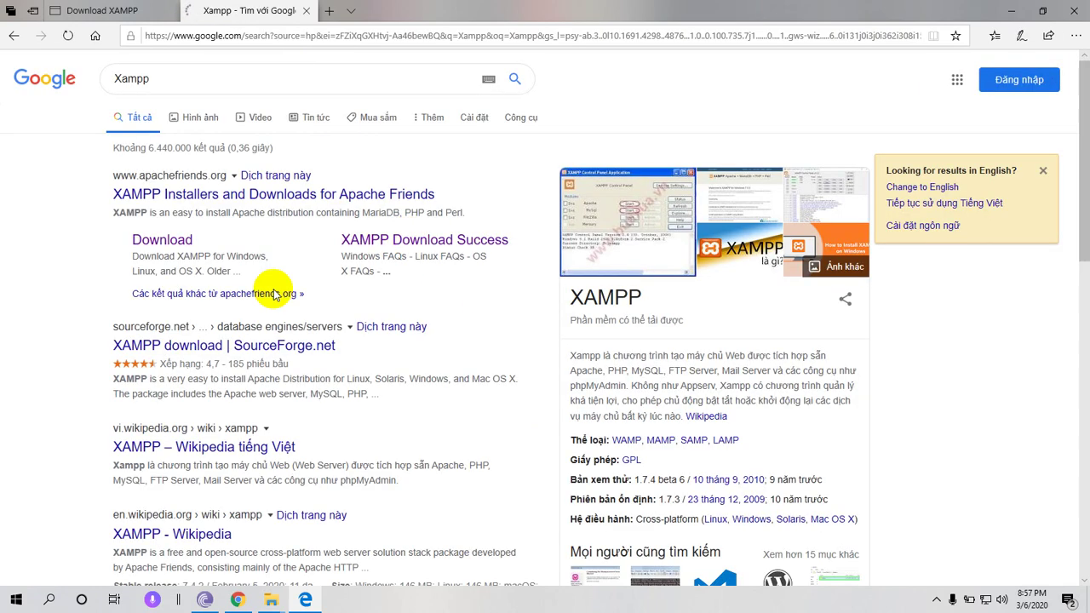
click(161, 246)
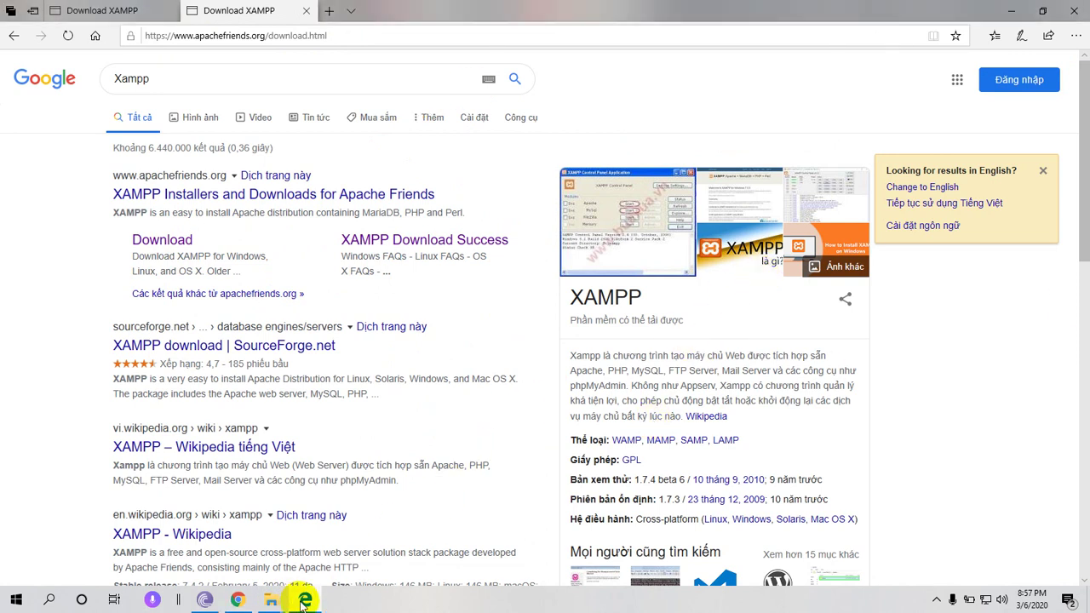
- Exit the BitTorrent program running in the background and confirm the exit
mouse_move(301, 602)
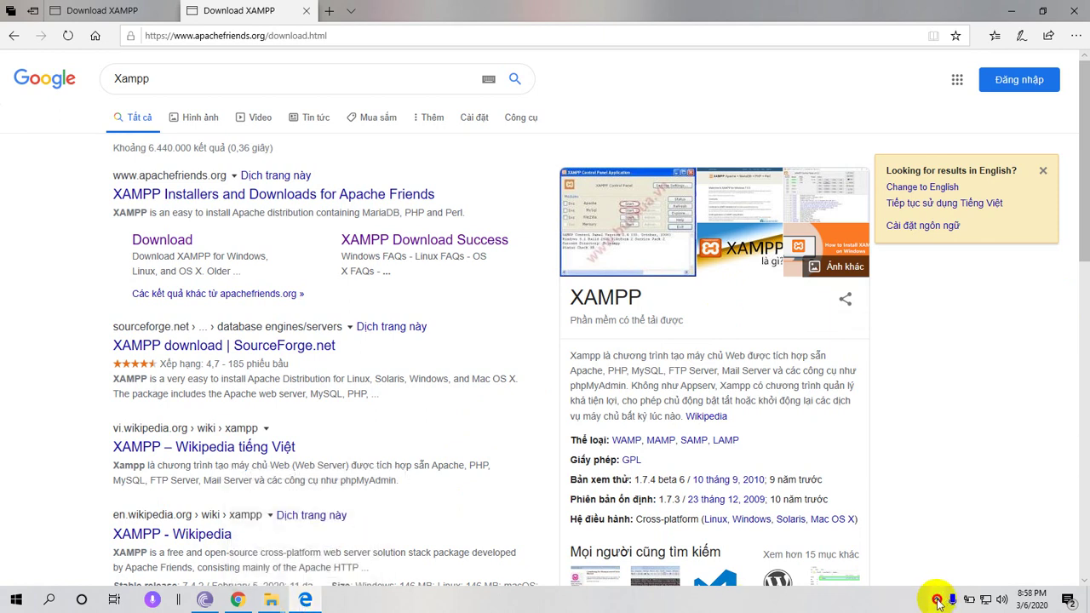
click(937, 599)
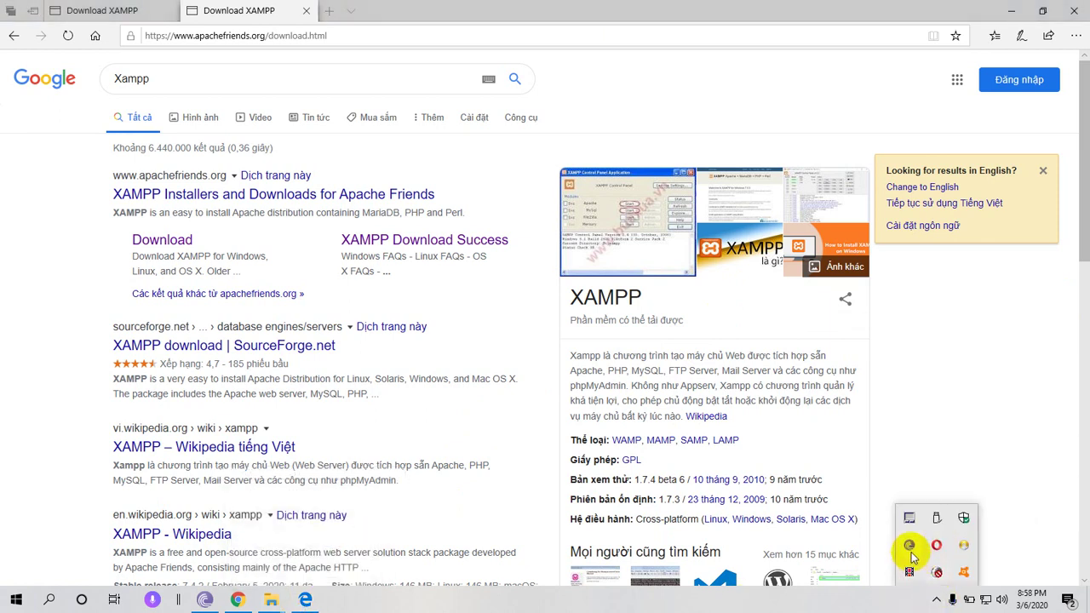
right_click(910, 545)
click(927, 539)
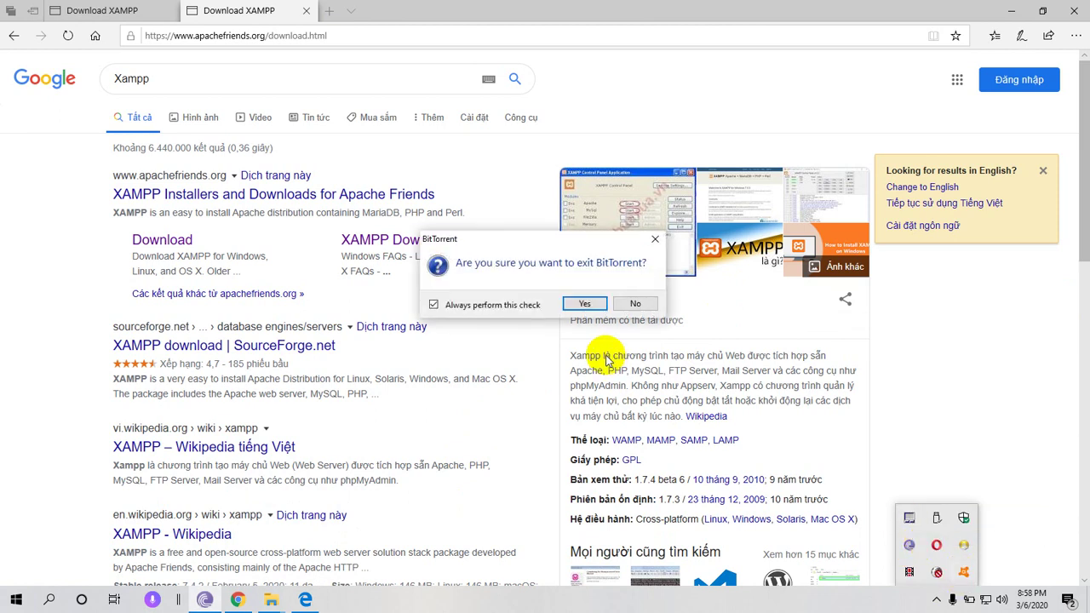
click(585, 303)
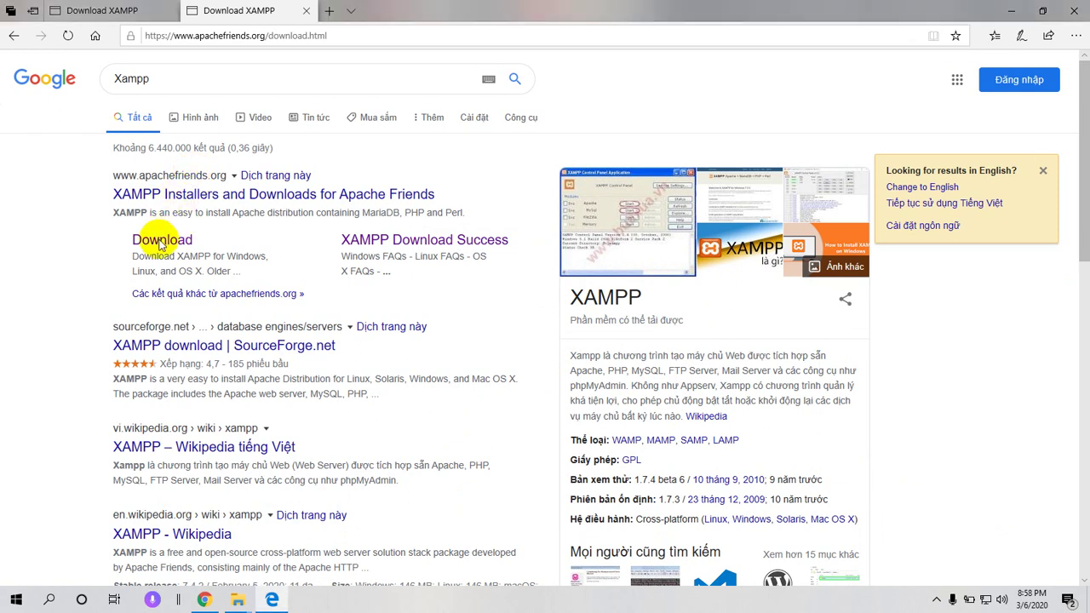
click(356, 32)
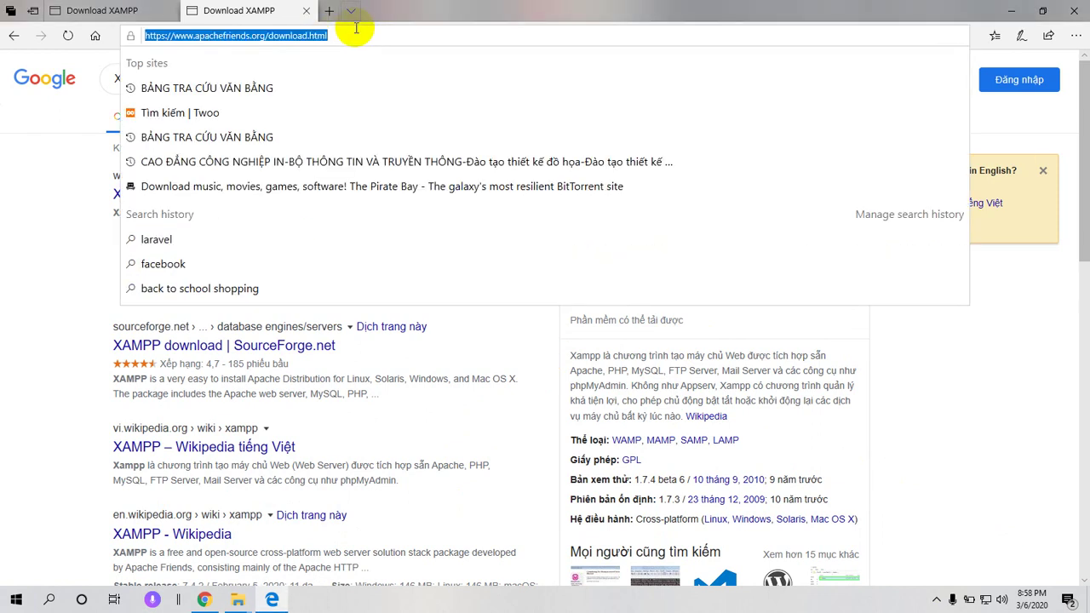
click(356, 32)
click(463, 396)
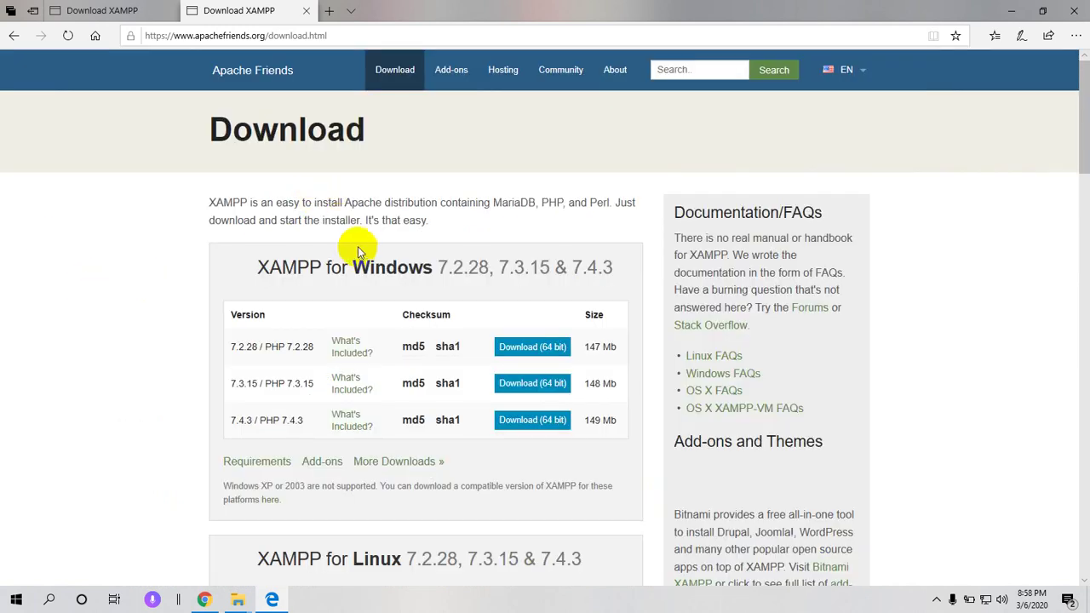
- Examine the XAMPP download page, comparing the Windows, Linux and OS X versions and the available add-on applications
scroll(460, 344, down, 2)
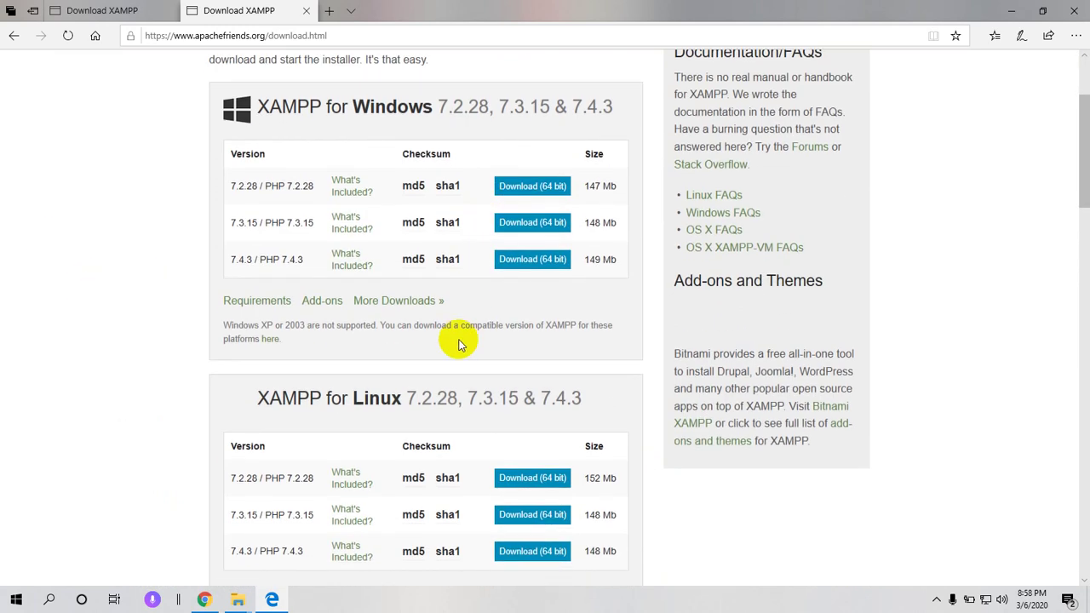
scroll(465, 342, up, 2)
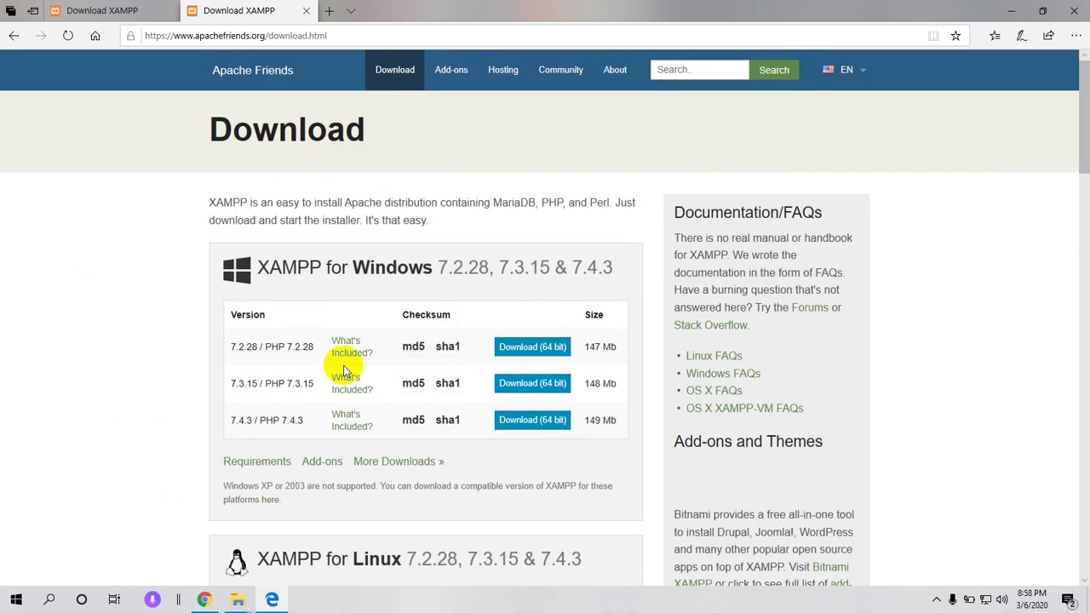
scroll(419, 268, down, 7)
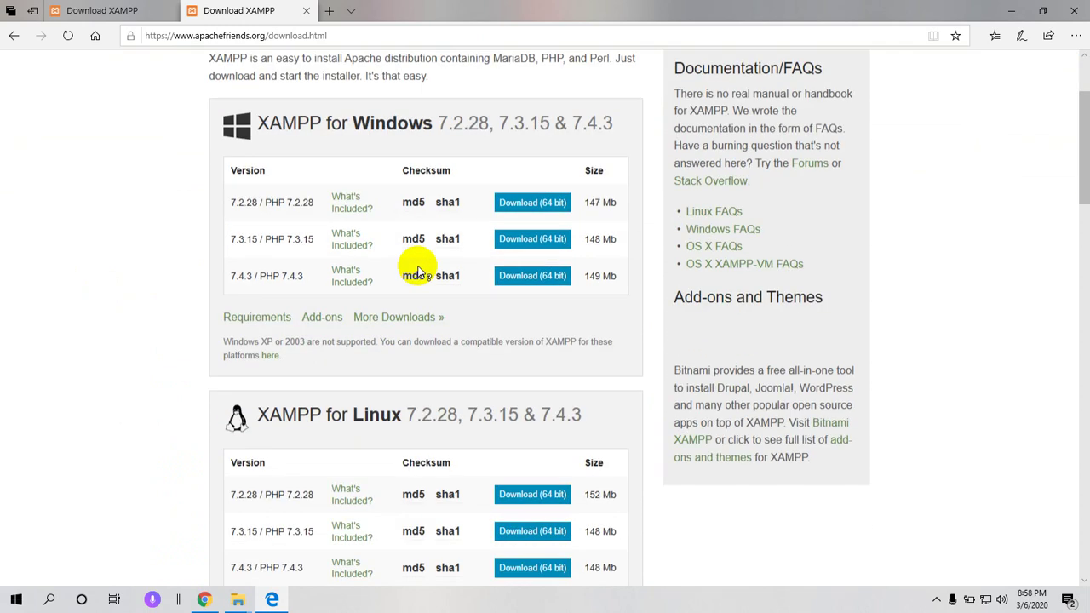
scroll(422, 417, up, 7)
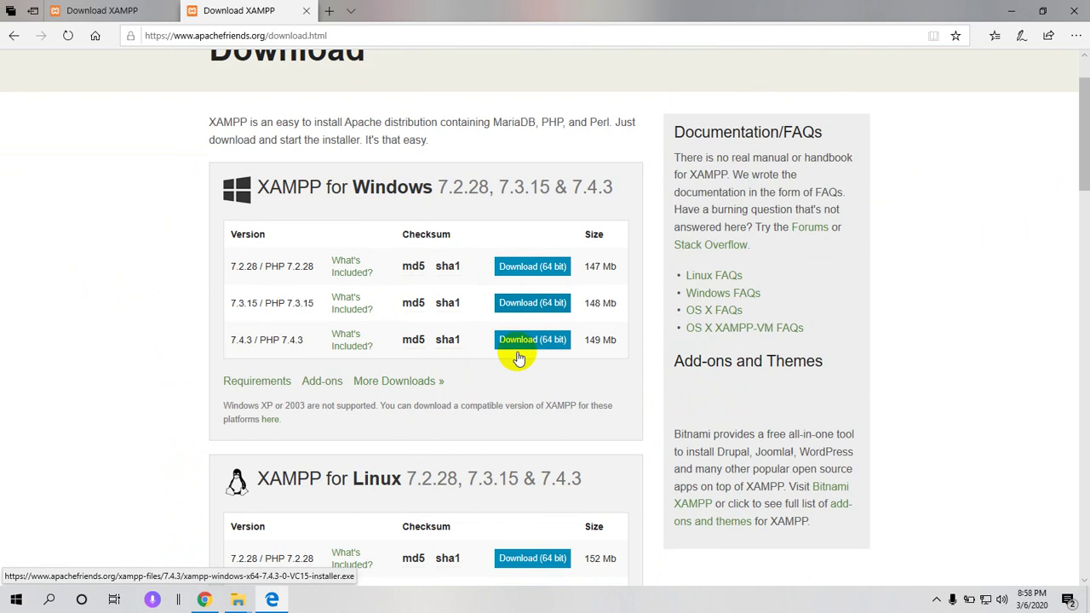
scroll(503, 418, down, 5)
scroll(504, 418, down, 6)
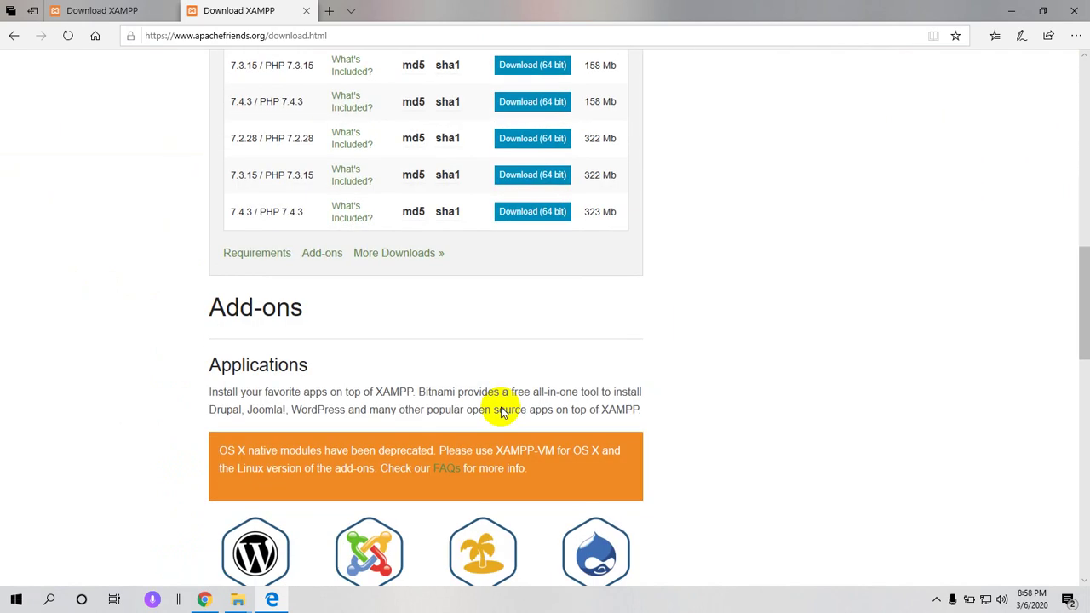
scroll(503, 413, down, 4)
scroll(501, 409, up, 3)
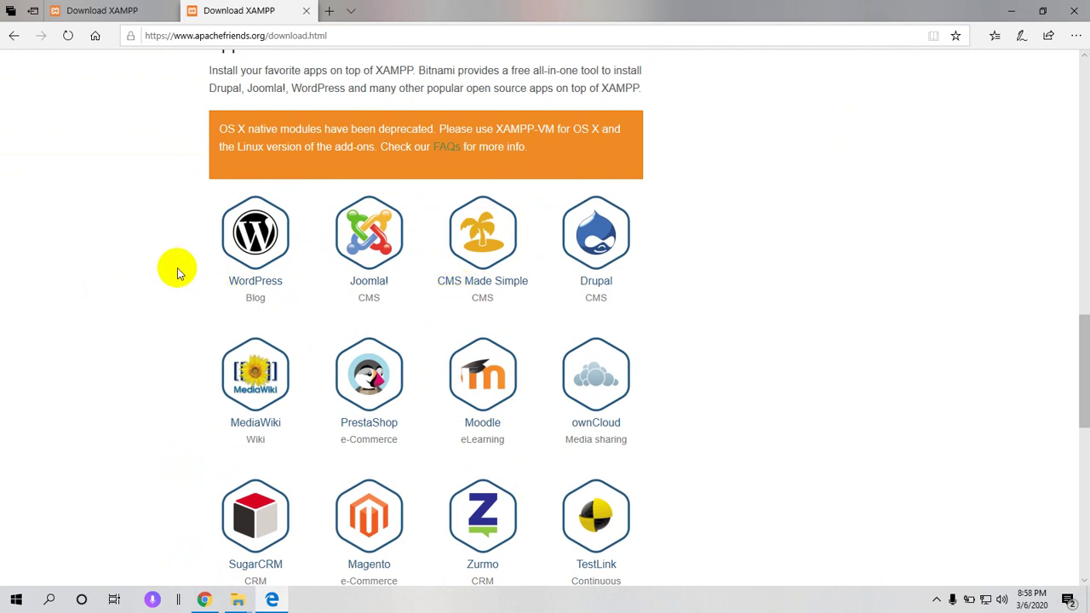
scroll(172, 320, down, 2)
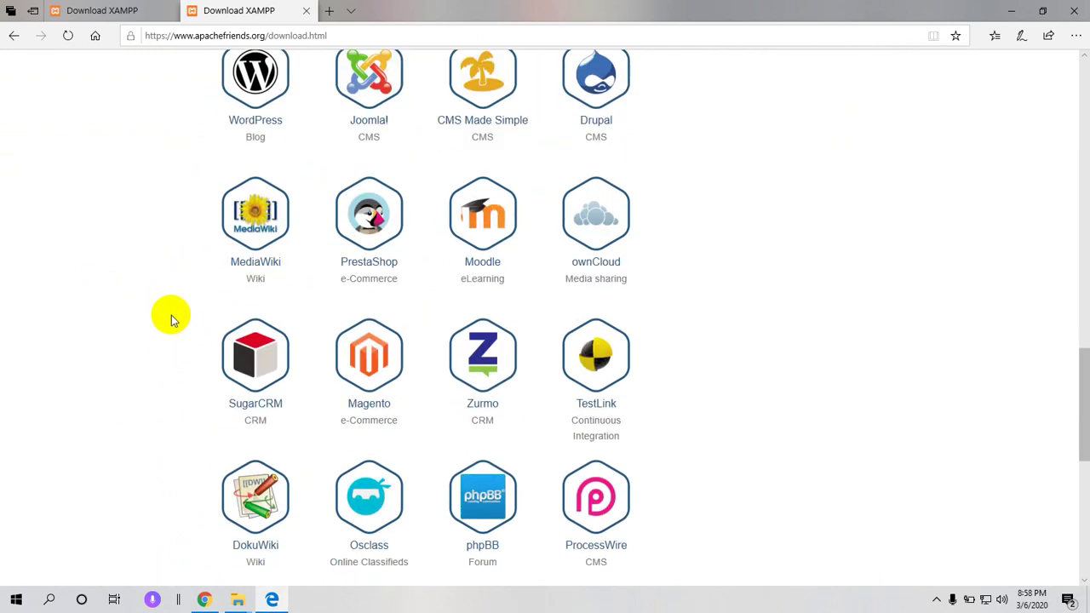
scroll(699, 366, down, 3)
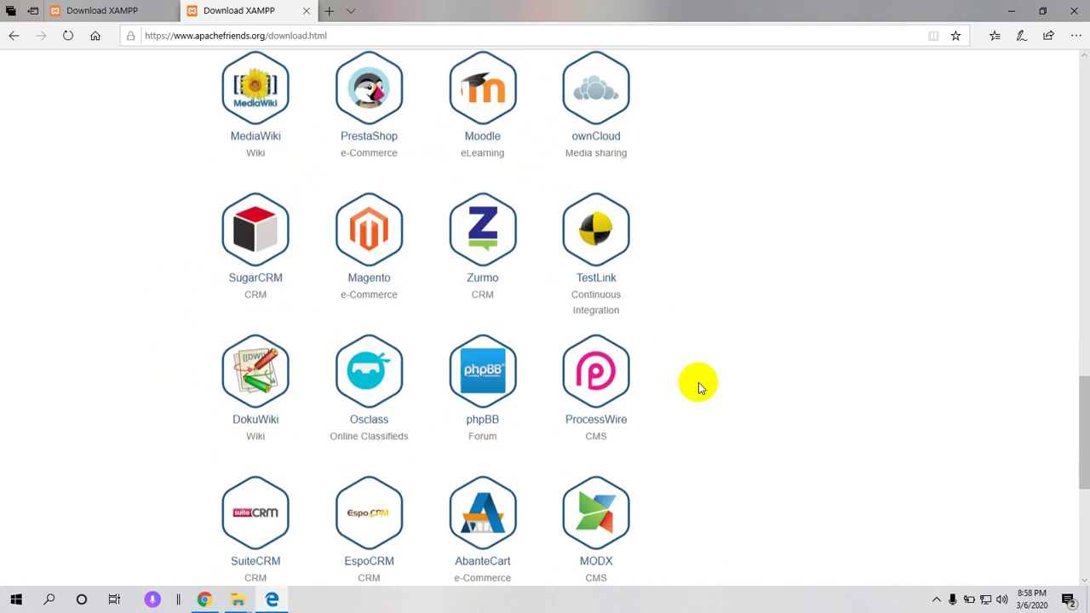
scroll(701, 339, up, 18)
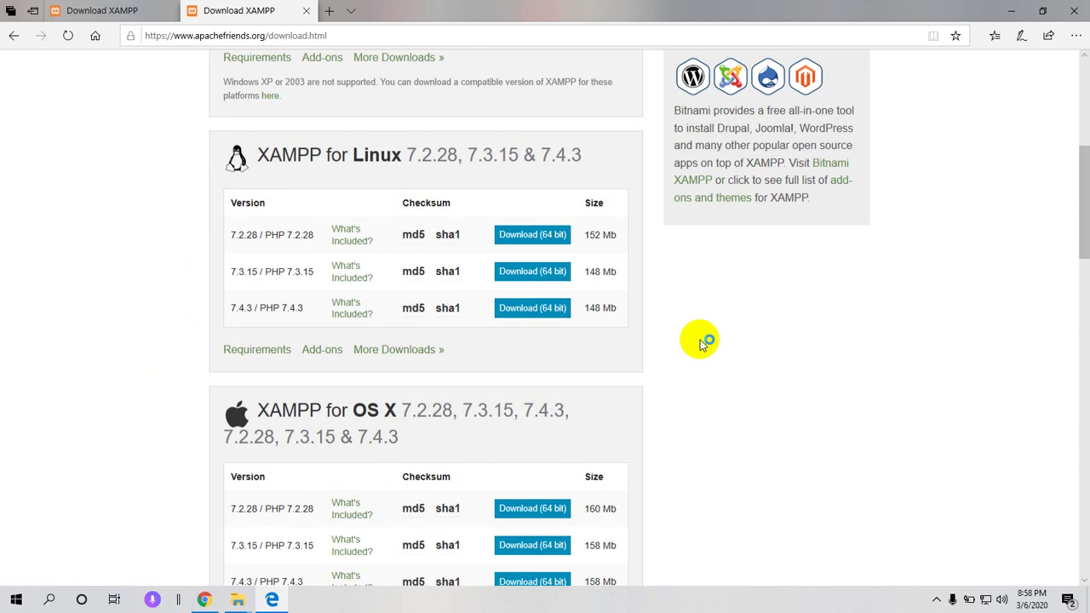
scroll(617, 287, up, 2)
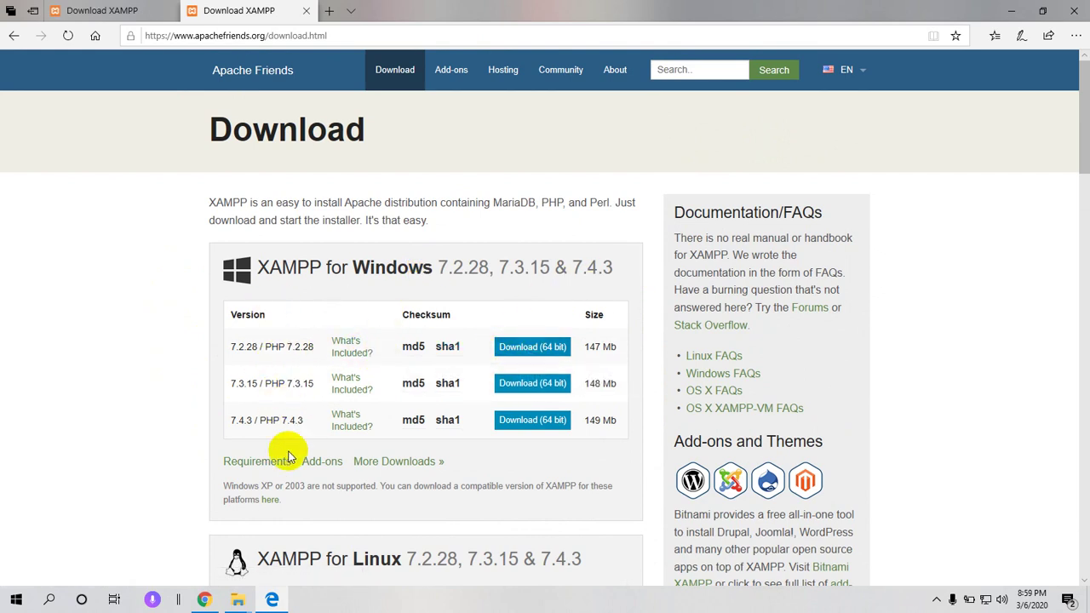
scroll(289, 433, down, 1)
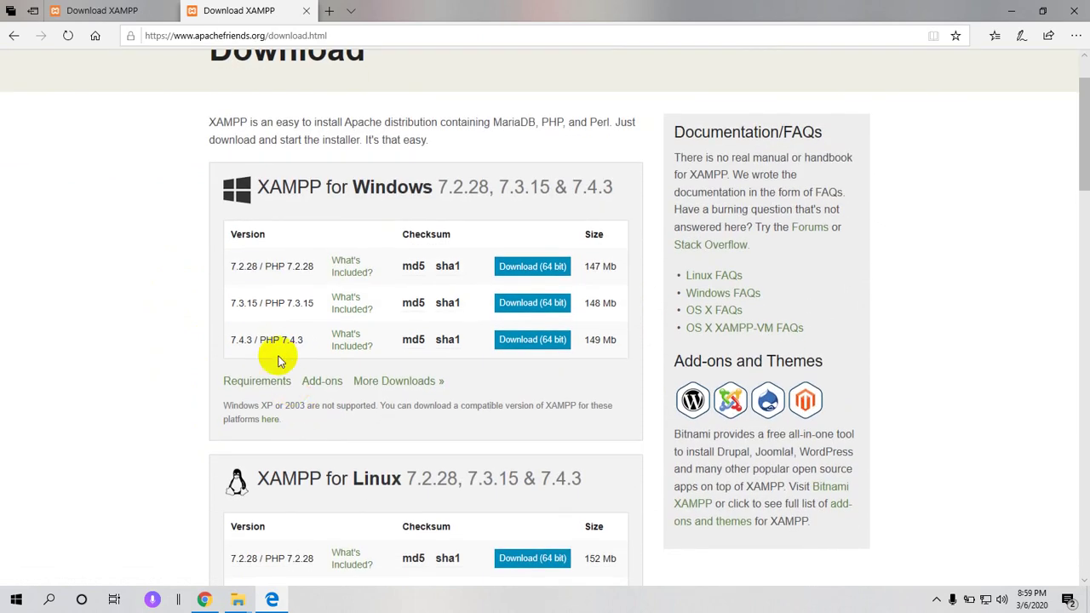
- Start the 64-bit download of XAMPP 7.4.3 for Windows and look over the download success page
click(511, 345)
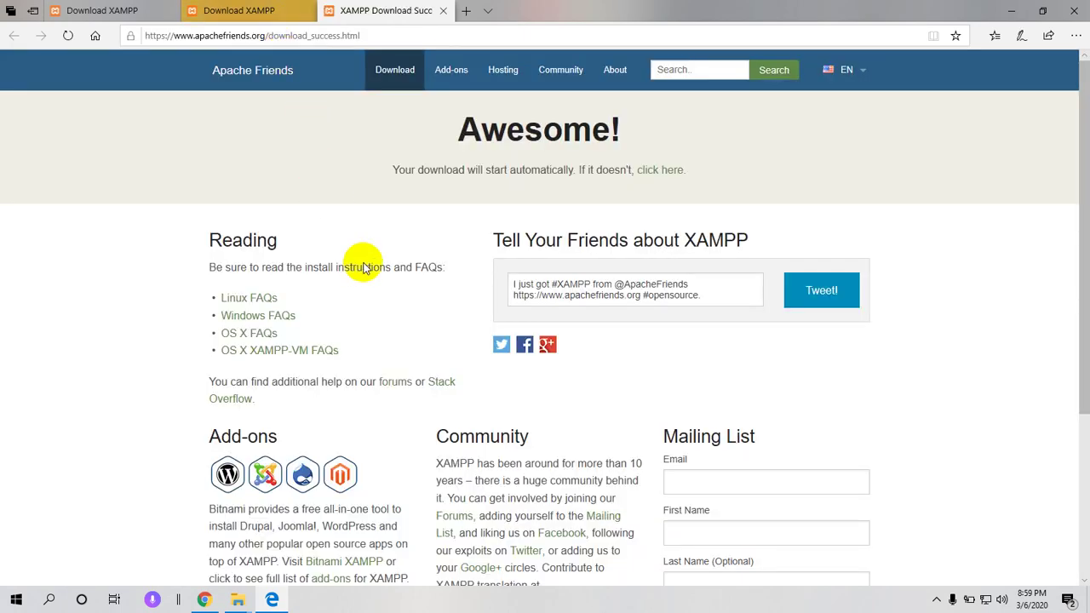
scroll(435, 348, down, 3)
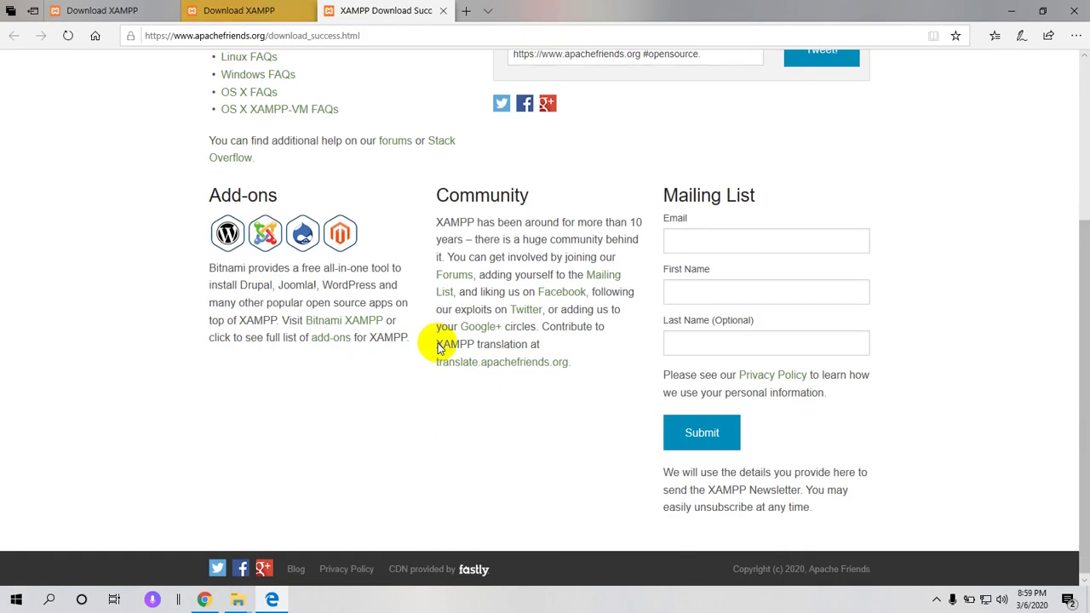
scroll(435, 347, up, 2)
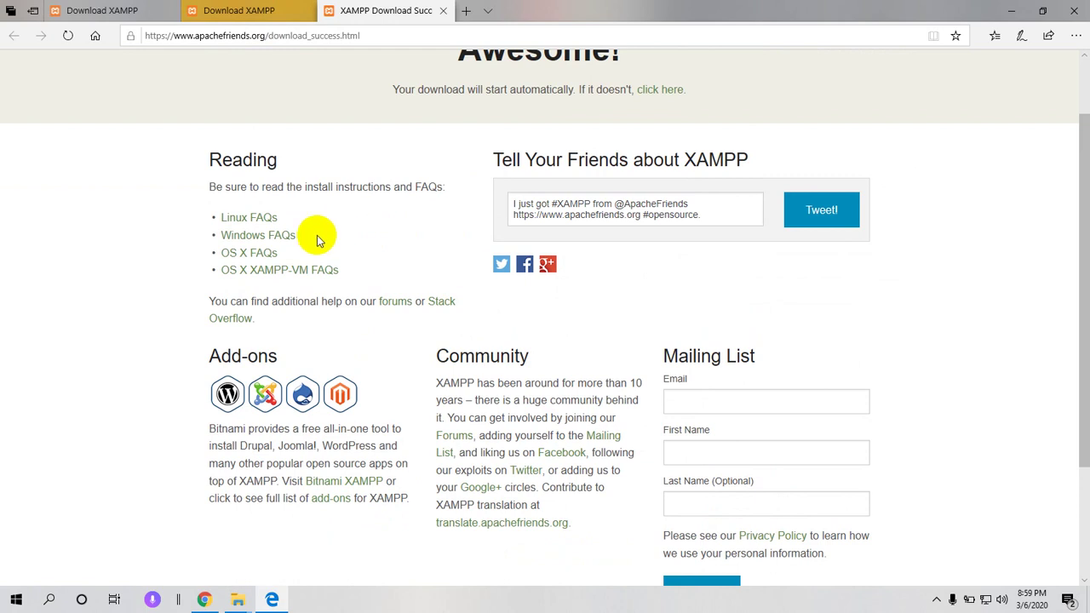
scroll(434, 248, up, 1)
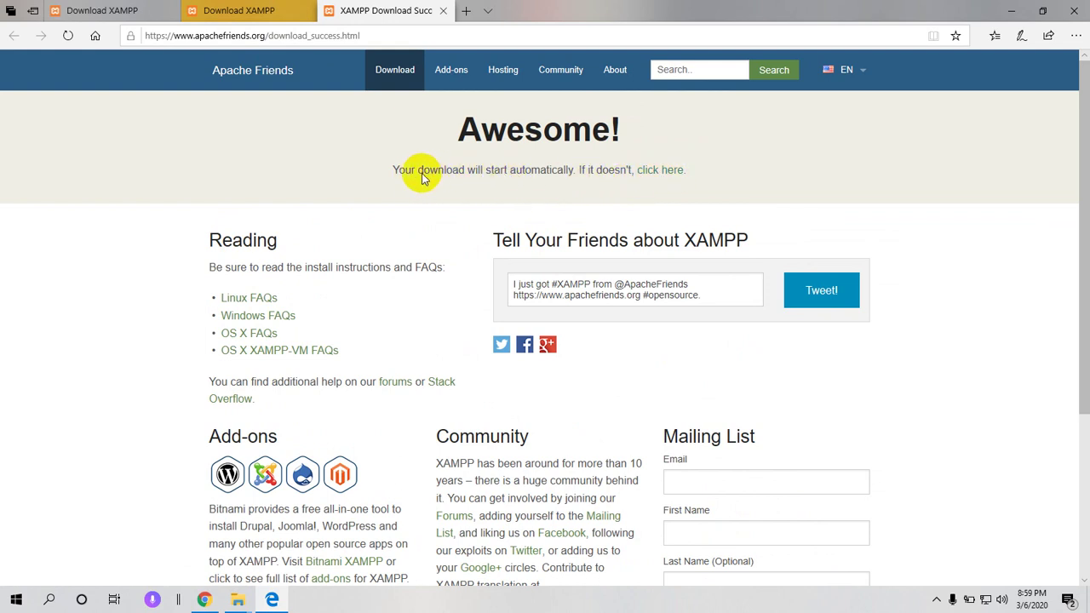
- Open the alternative download link and examine the XAMPP file folders on SourceForge, closing the banner ad
click(656, 174)
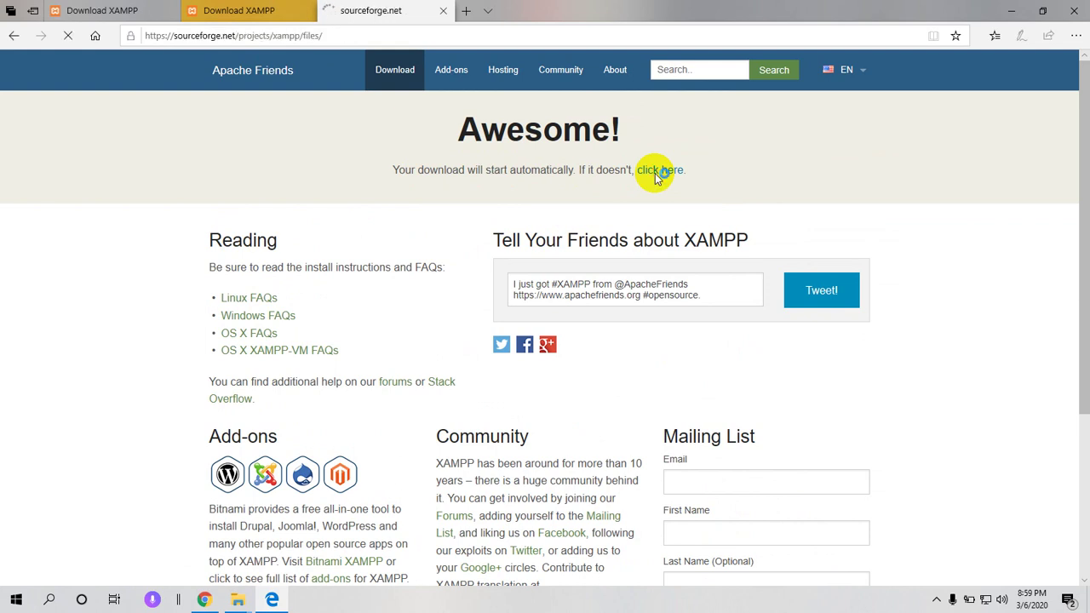
scroll(583, 232, down, 1)
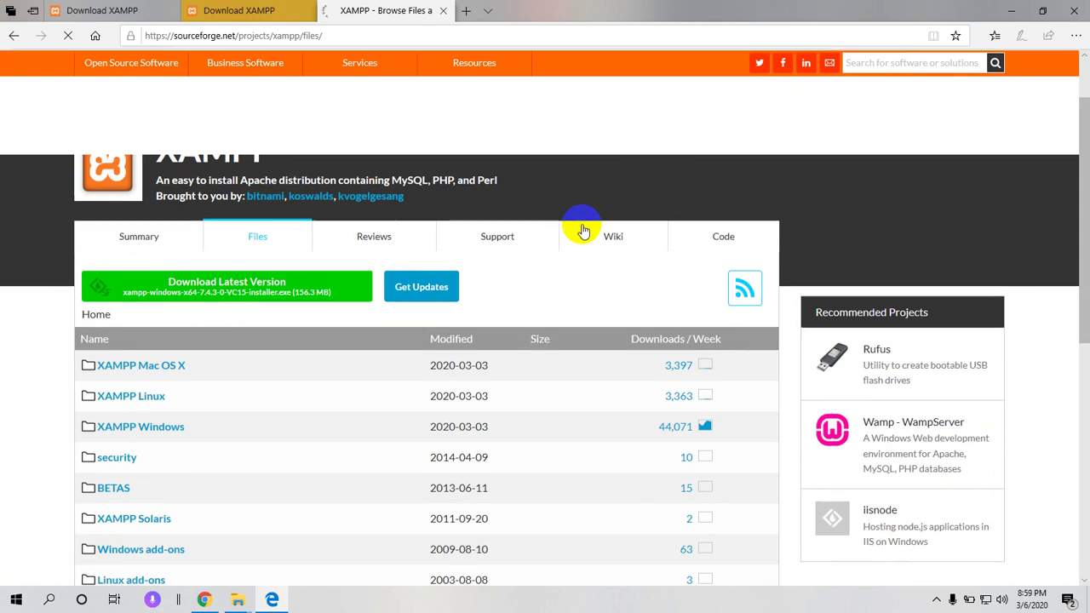
scroll(592, 204, up, 1)
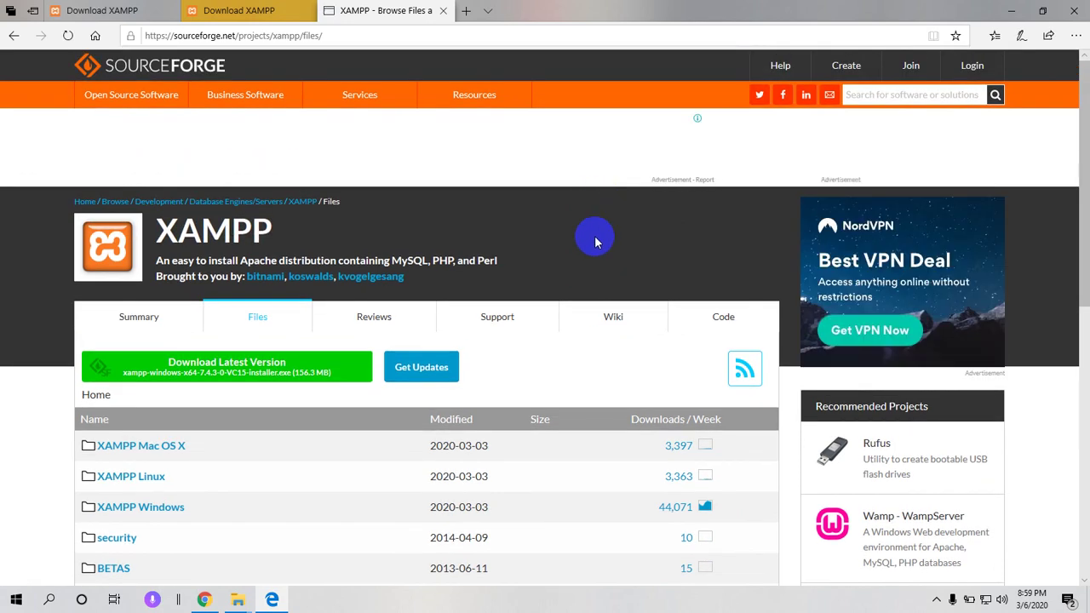
scroll(593, 239, down, 3)
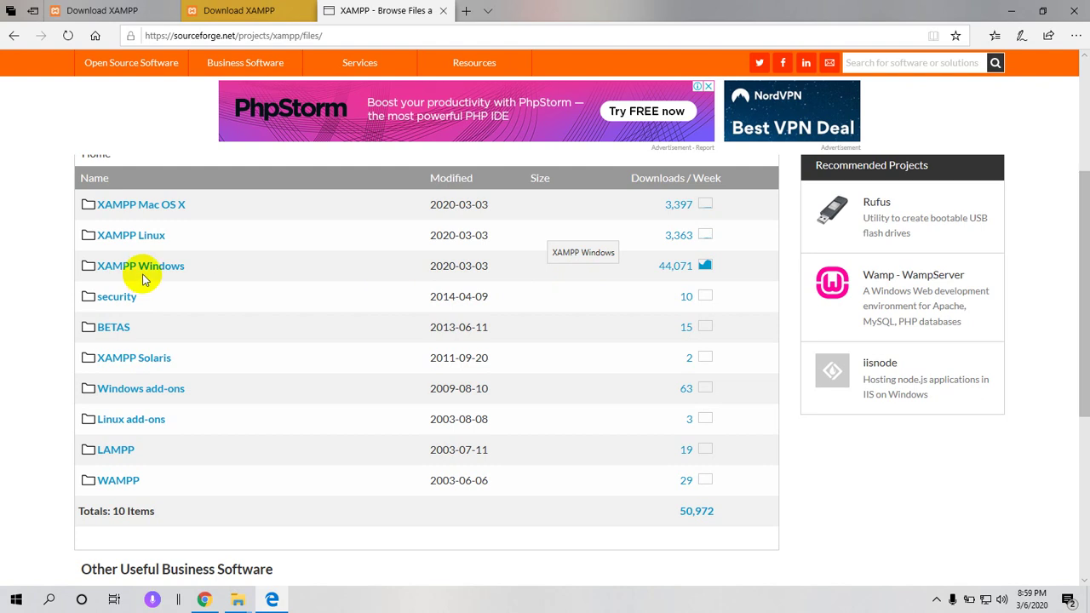
scroll(356, 311, down, 3)
scroll(355, 313, up, 3)
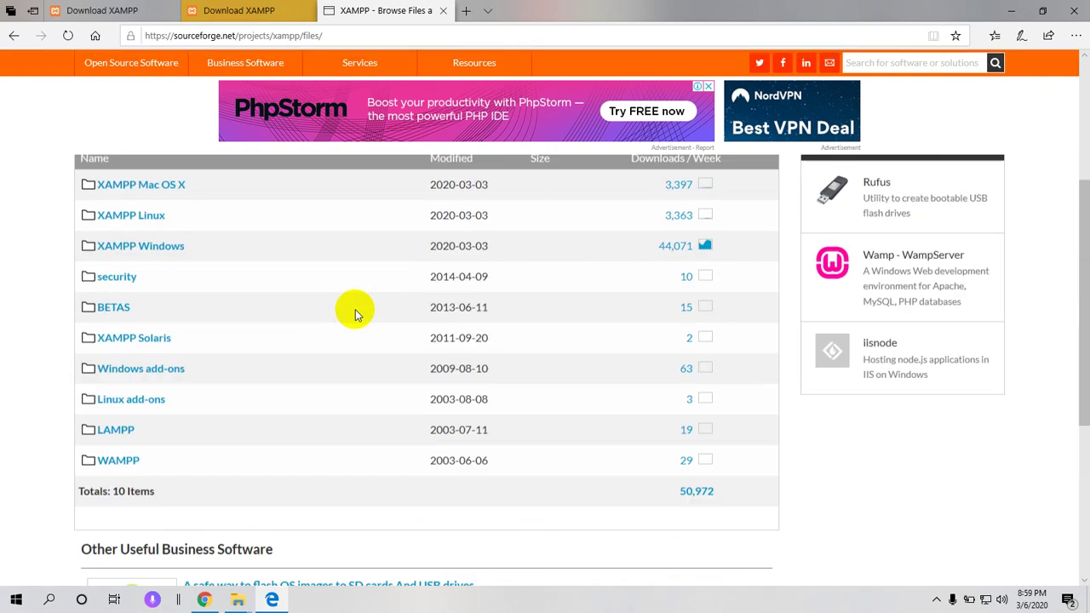
click(704, 89)
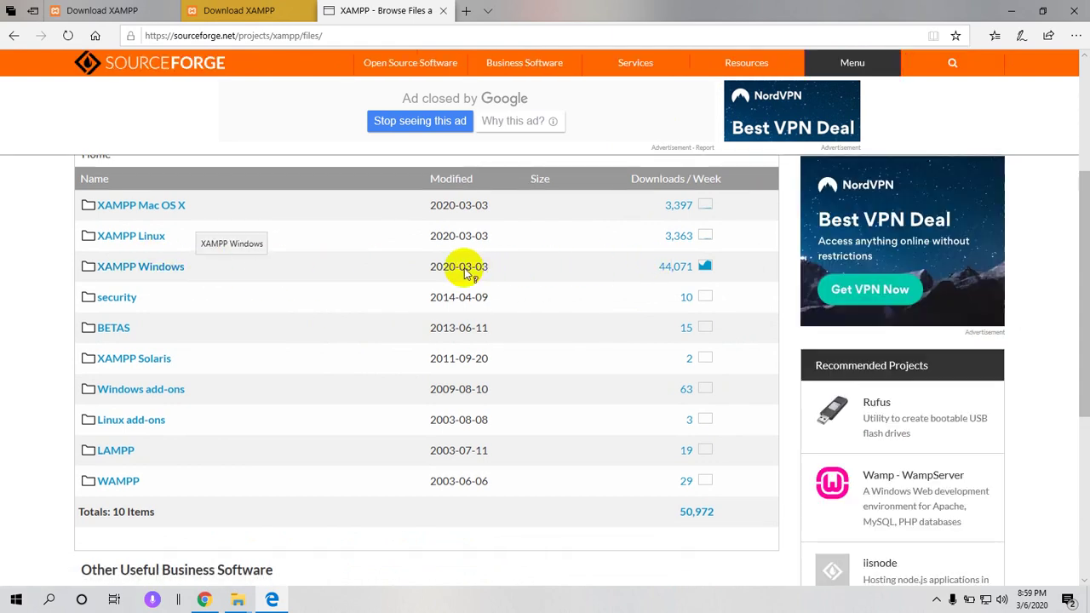
- Return to the Apache Friends download page, save xampp-windows-x64-7.4.3-0-VC15-installer.exe, and pause its transfer in the downloads list
click(247, 11)
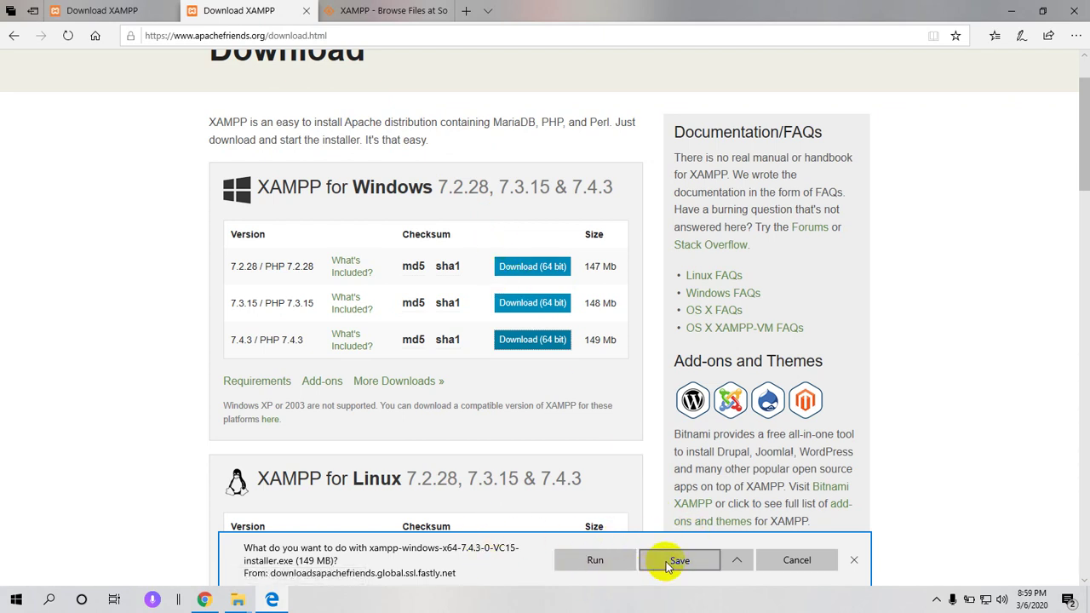
click(668, 561)
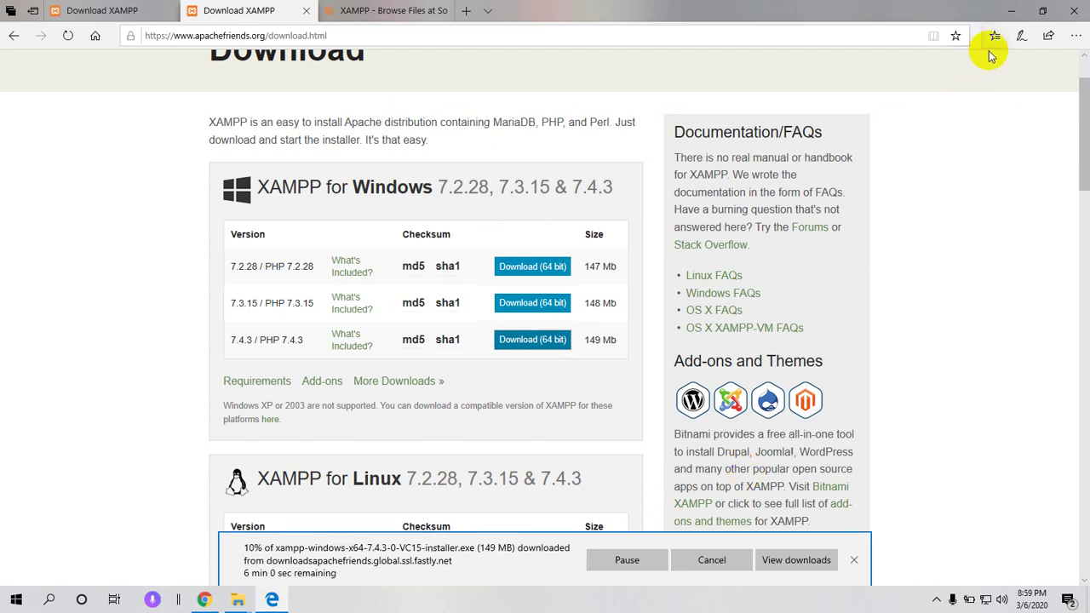
click(1075, 35)
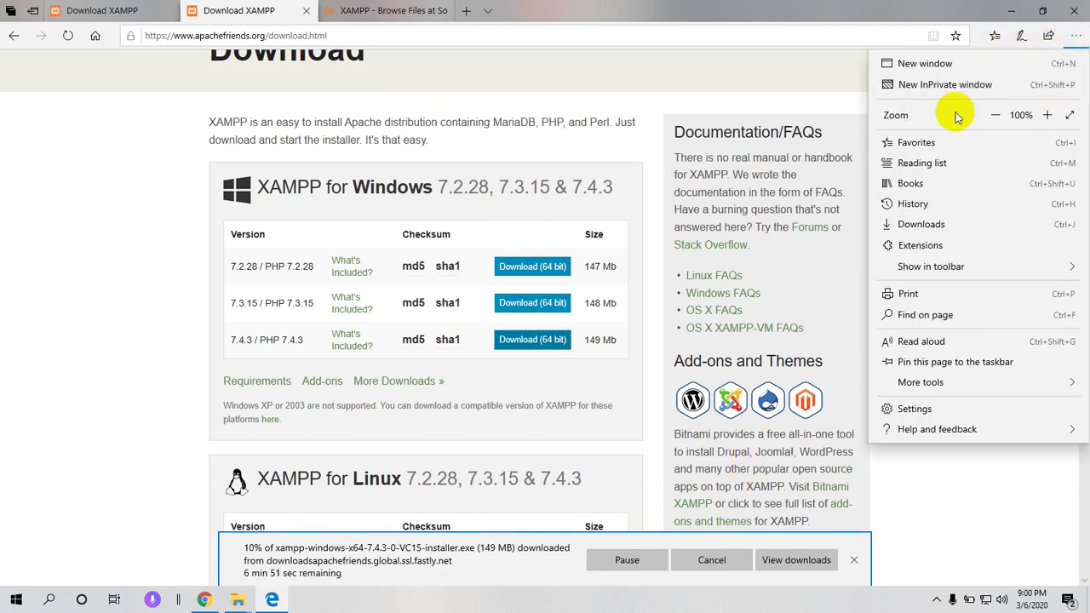
click(914, 225)
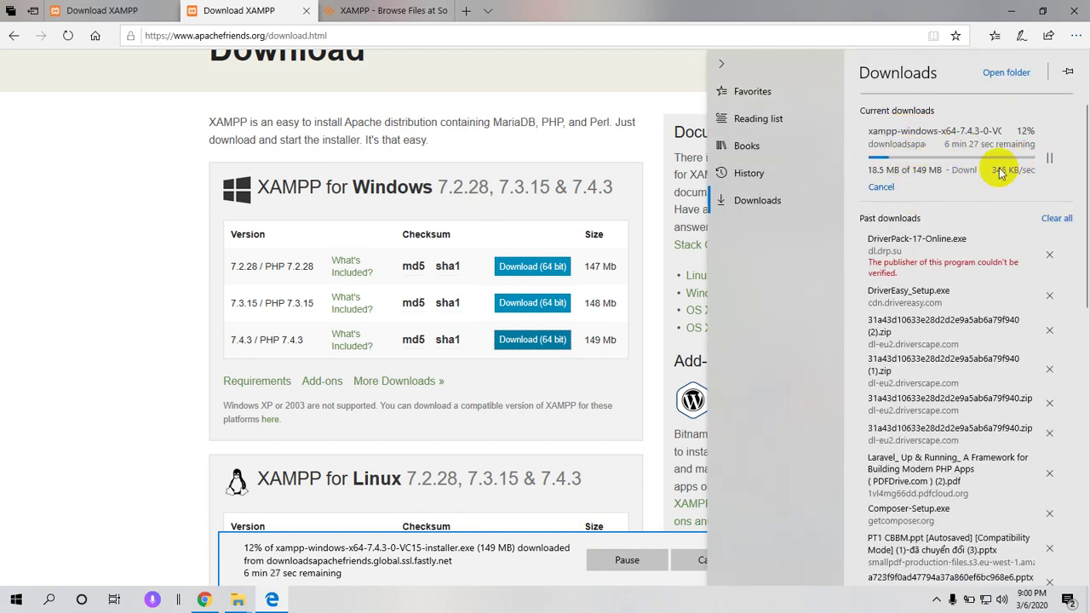
click(1050, 160)
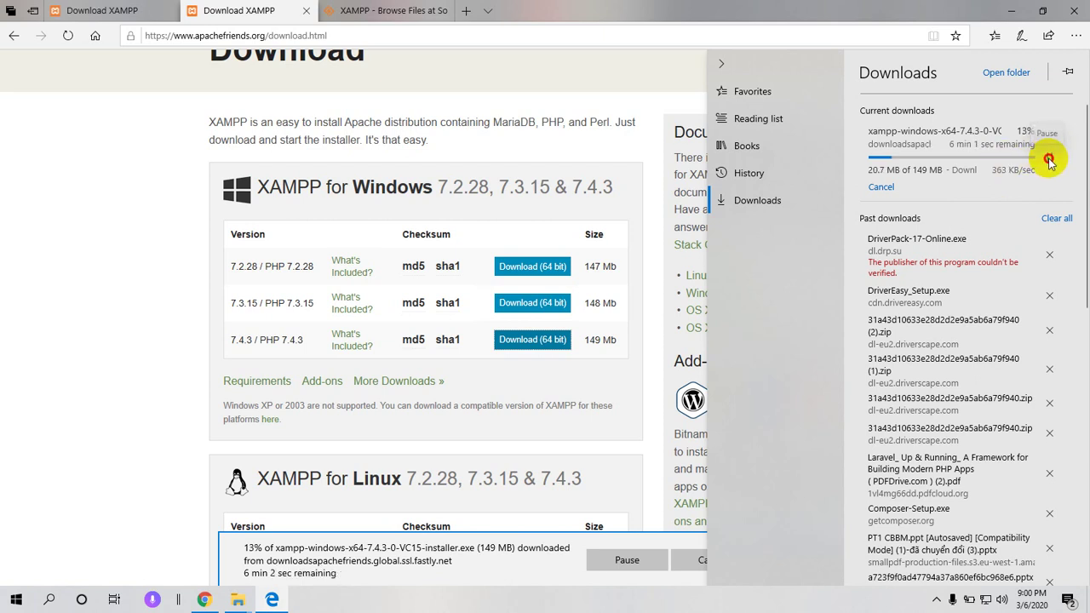
- Run xampp-windows-x64-7.4.2-0-VC15-installer from the Downloads folder as administrator and minimize the folder window
key(super+d)
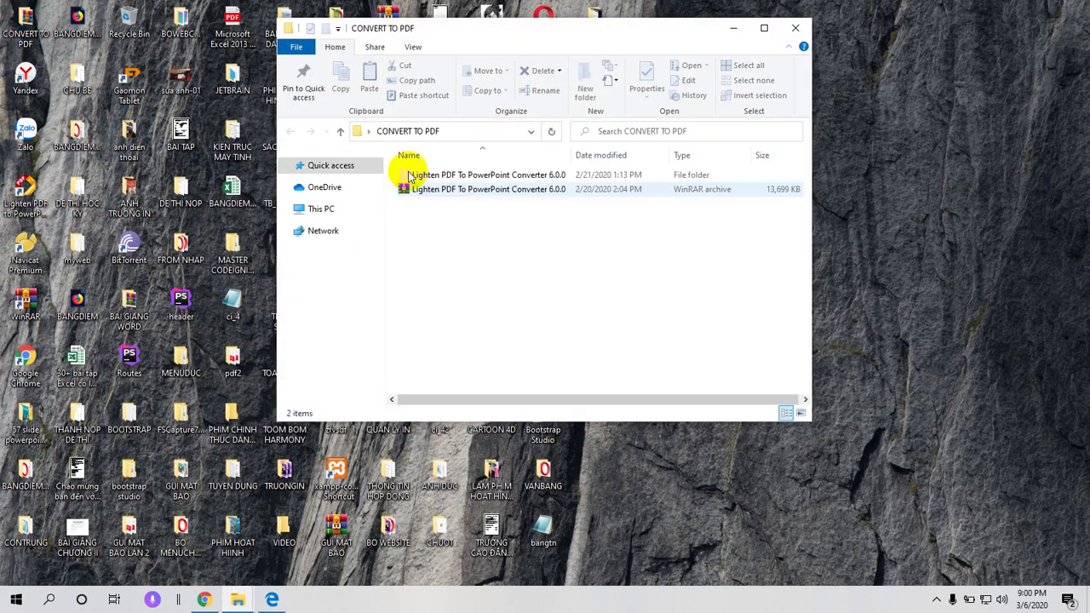
click(334, 197)
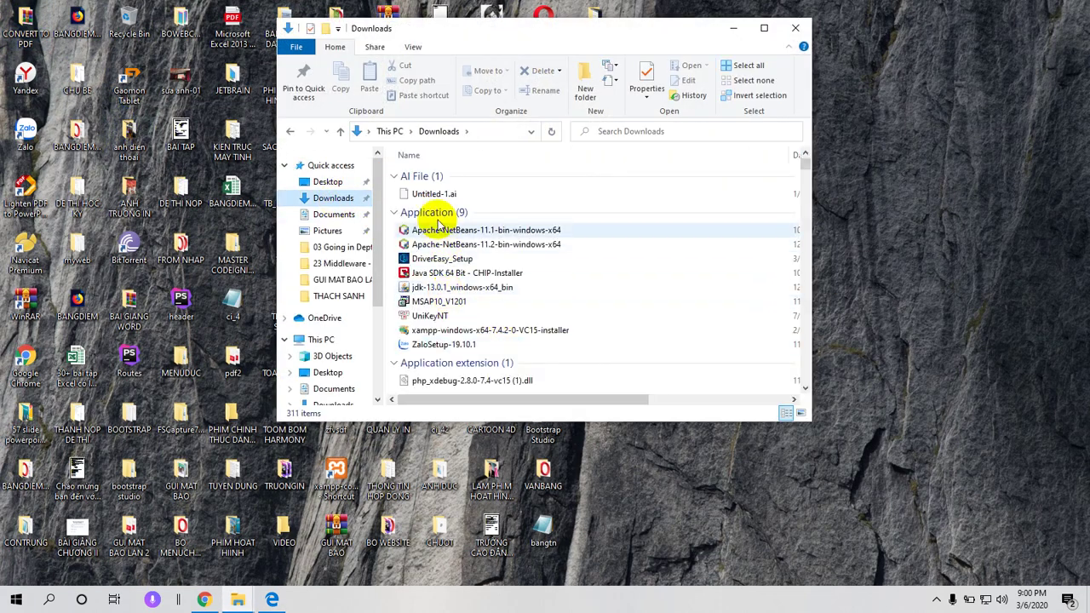
click(421, 230)
click(451, 329)
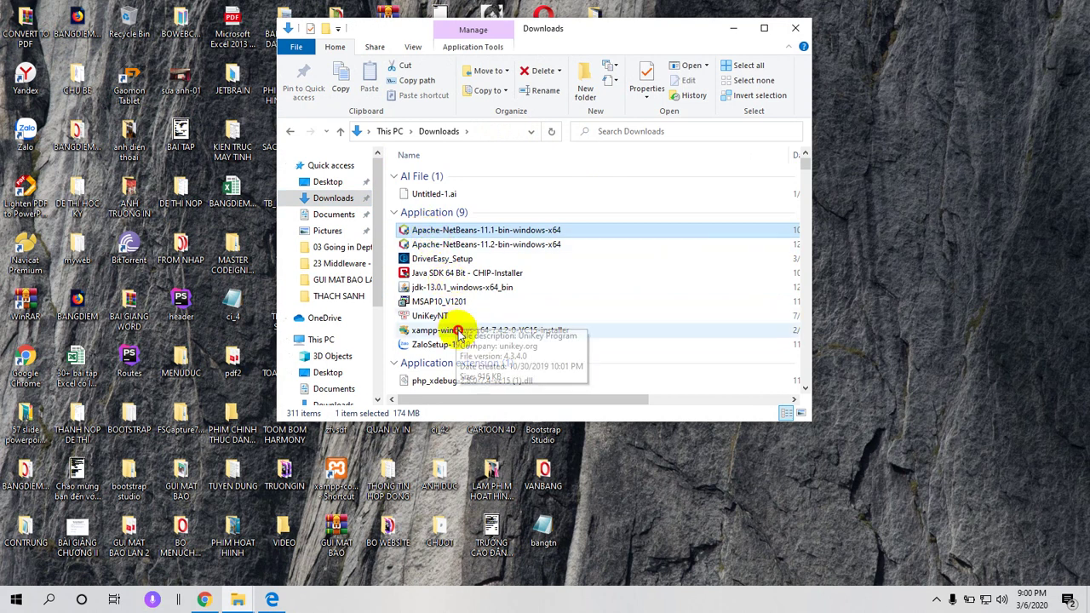
drag(608, 29, 542, 13)
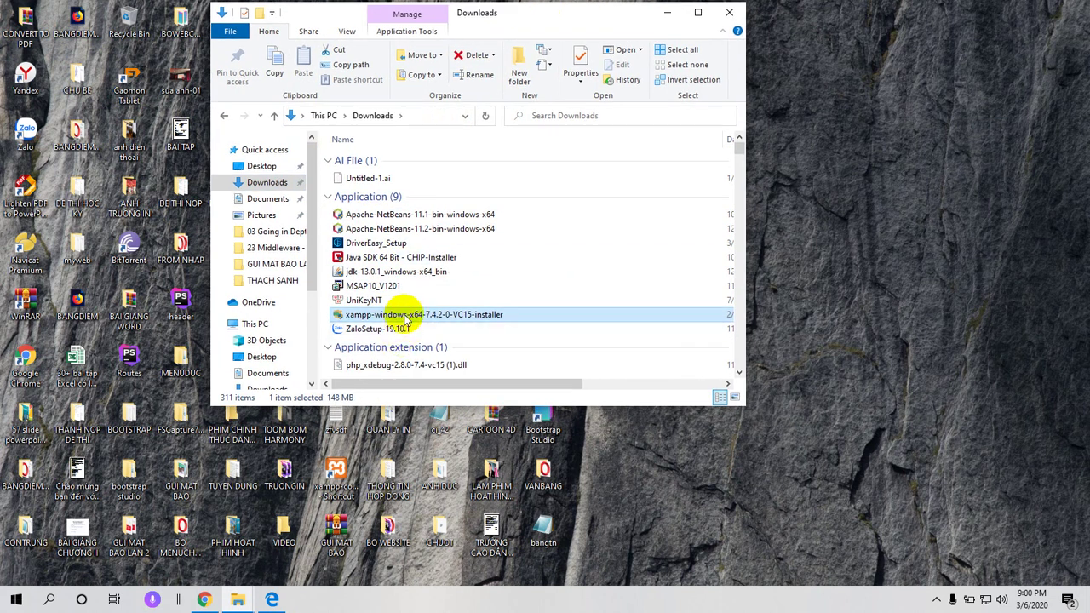
right_click(407, 317)
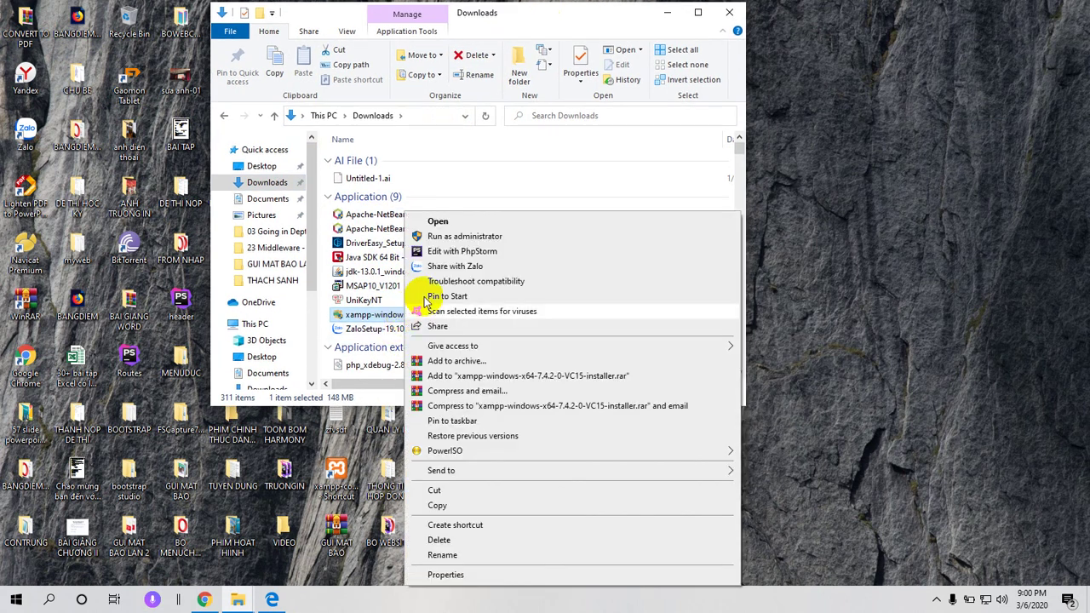
click(444, 237)
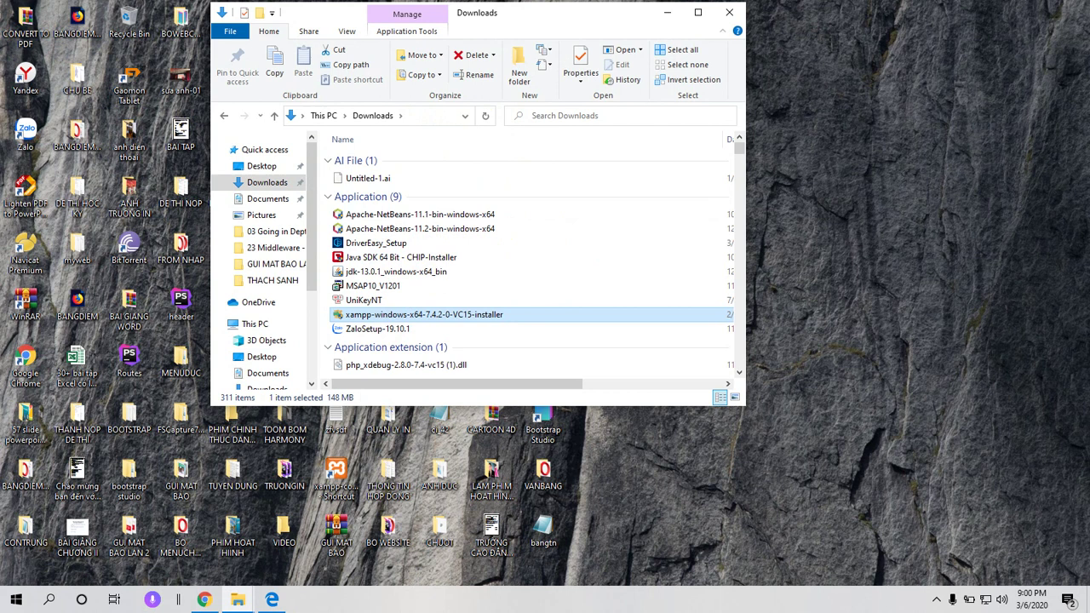
click(668, 17)
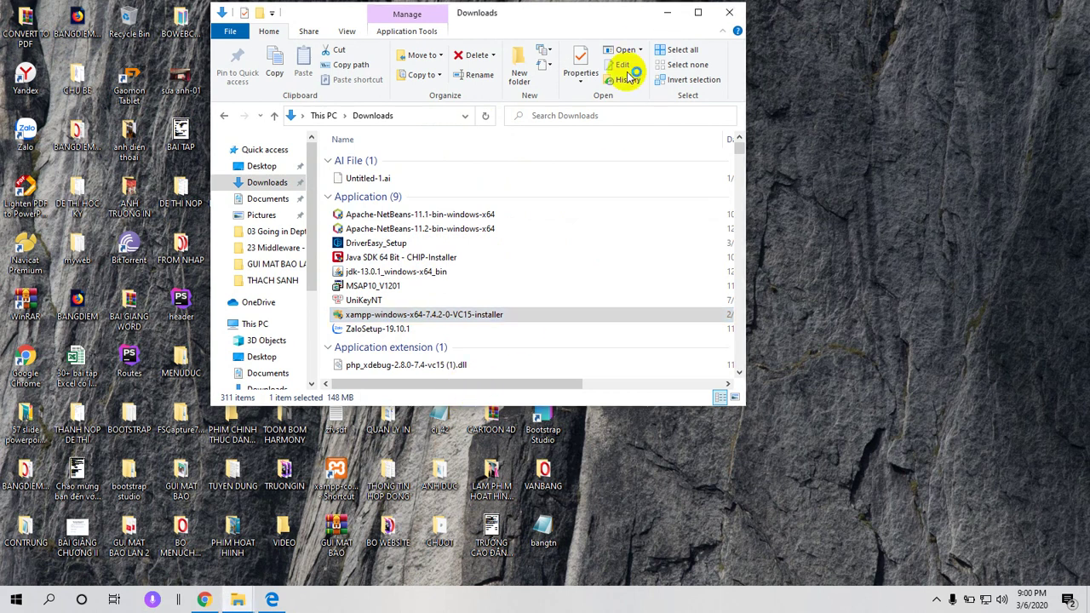
click(669, 16)
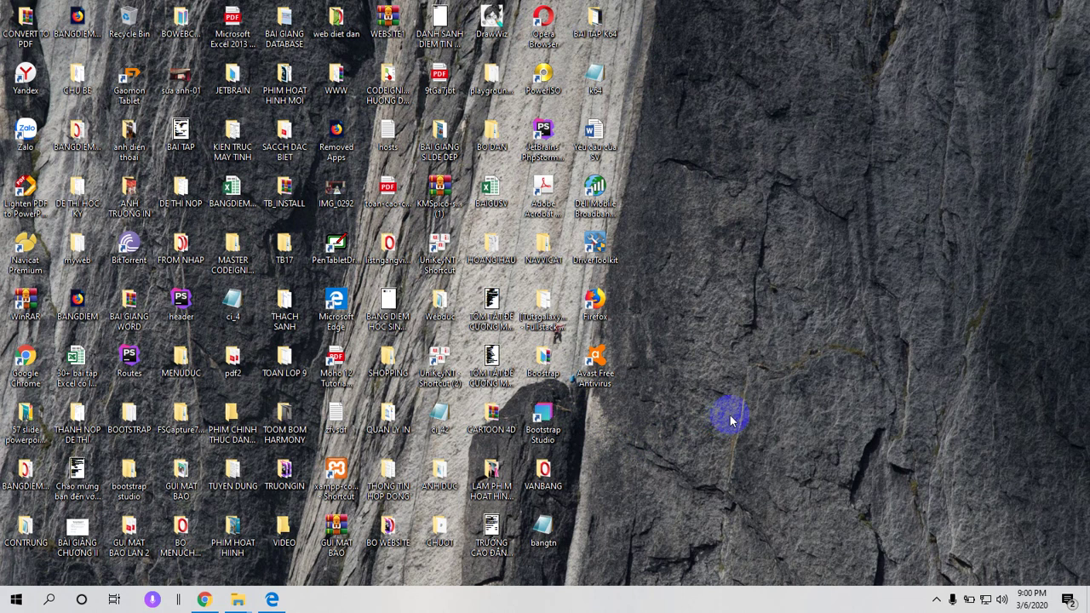
- Continue the XAMPP setup past the antivirus question and UAC warning, keeping all components selected
click(691, 288)
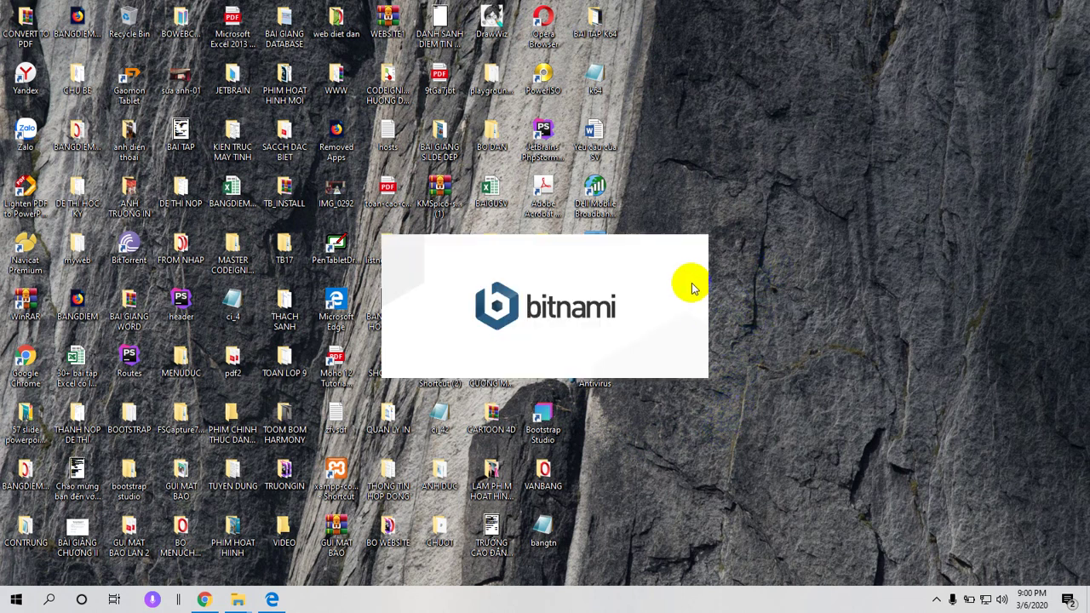
click(782, 196)
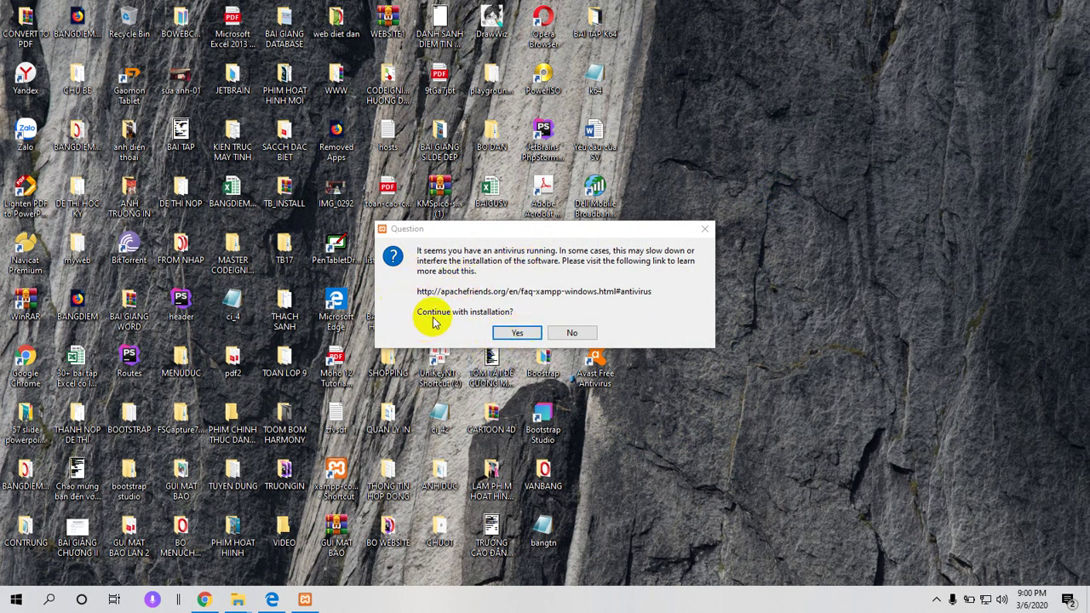
click(511, 333)
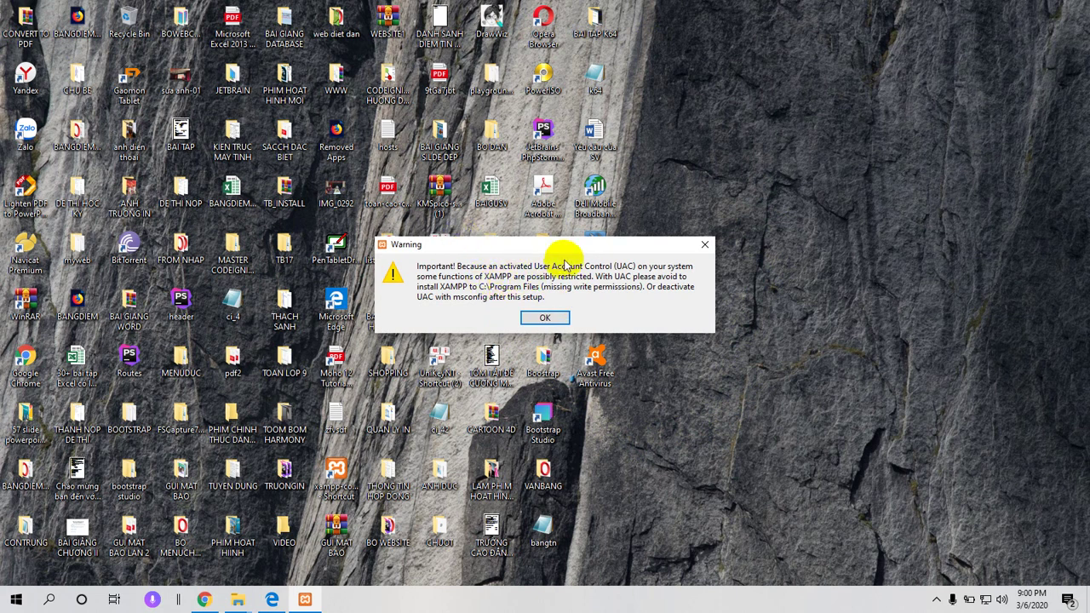
click(545, 321)
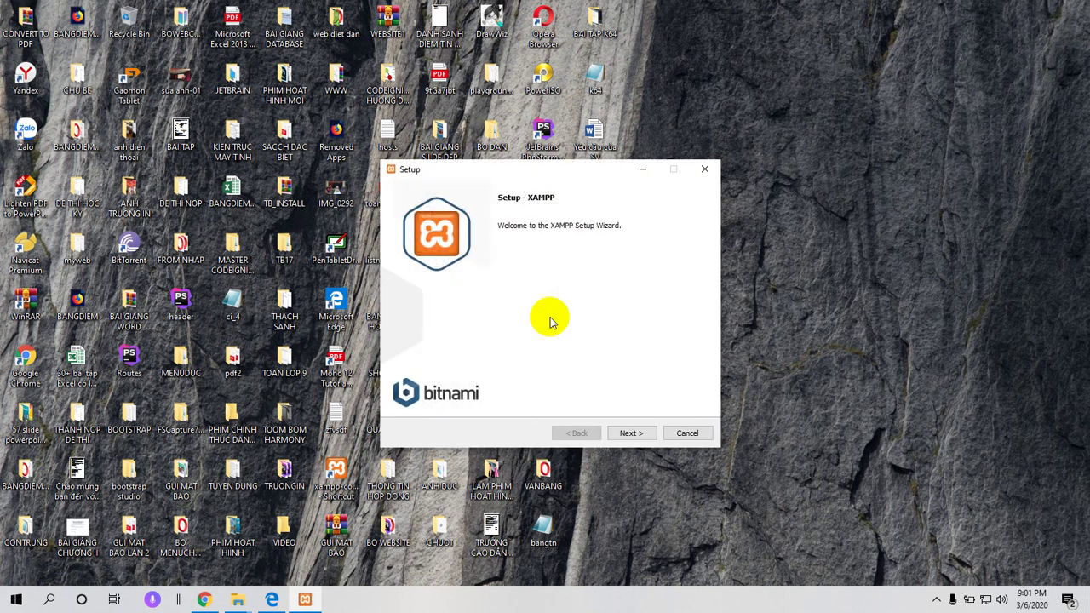
click(630, 434)
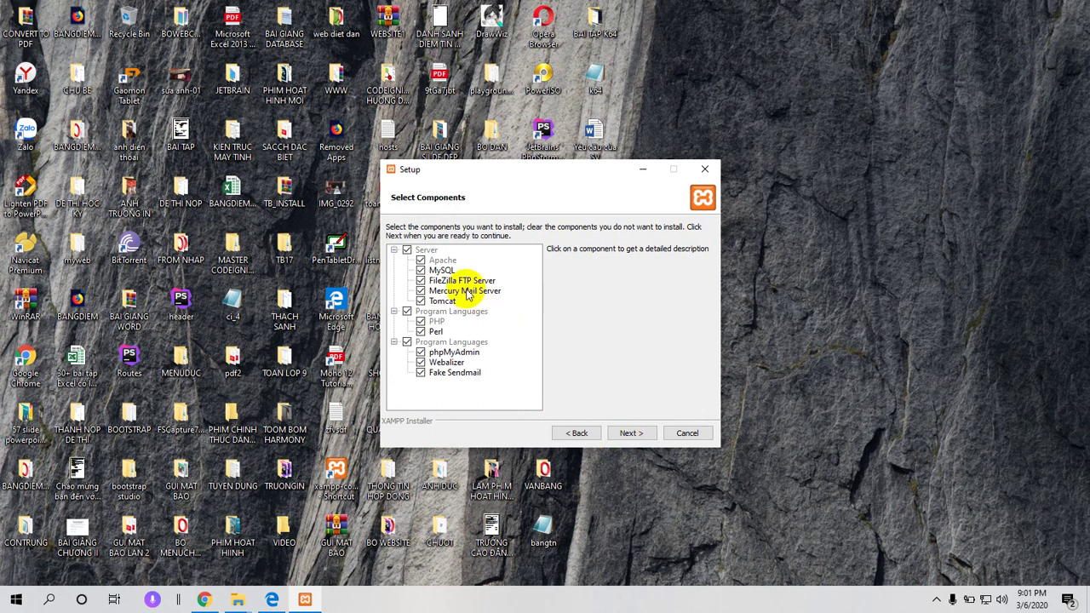
click(631, 433)
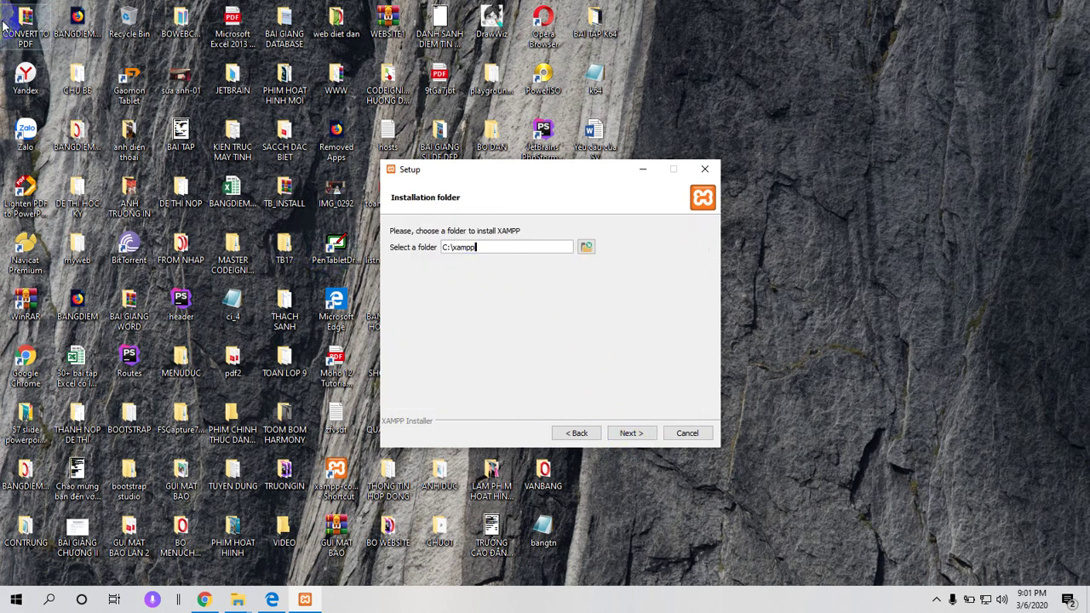
- Check the C: drive for existing XAMPP folders in a file window and minimize it
click(26, 34)
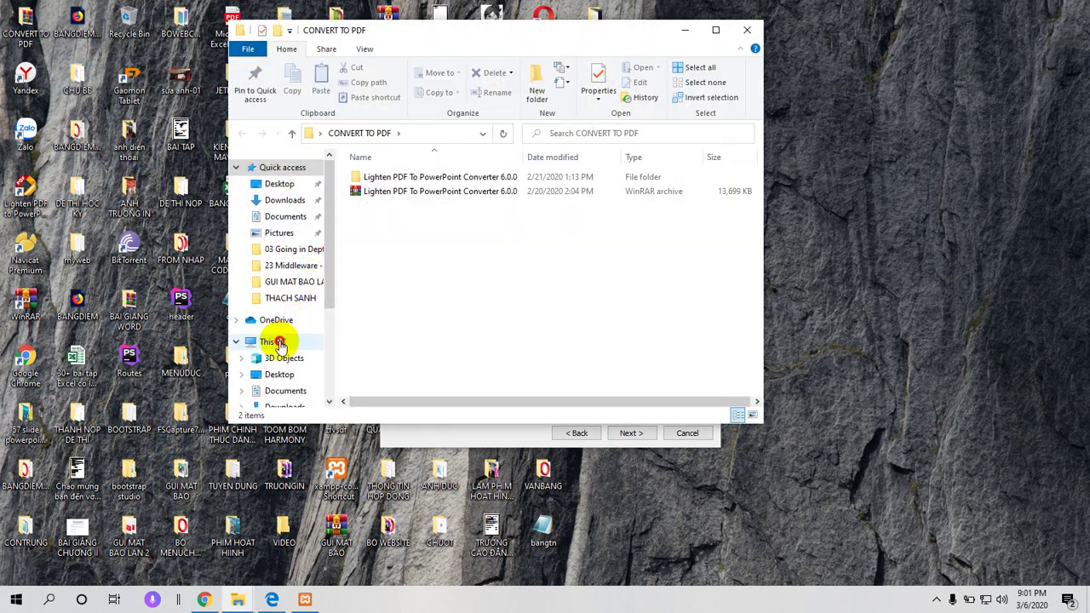
click(273, 342)
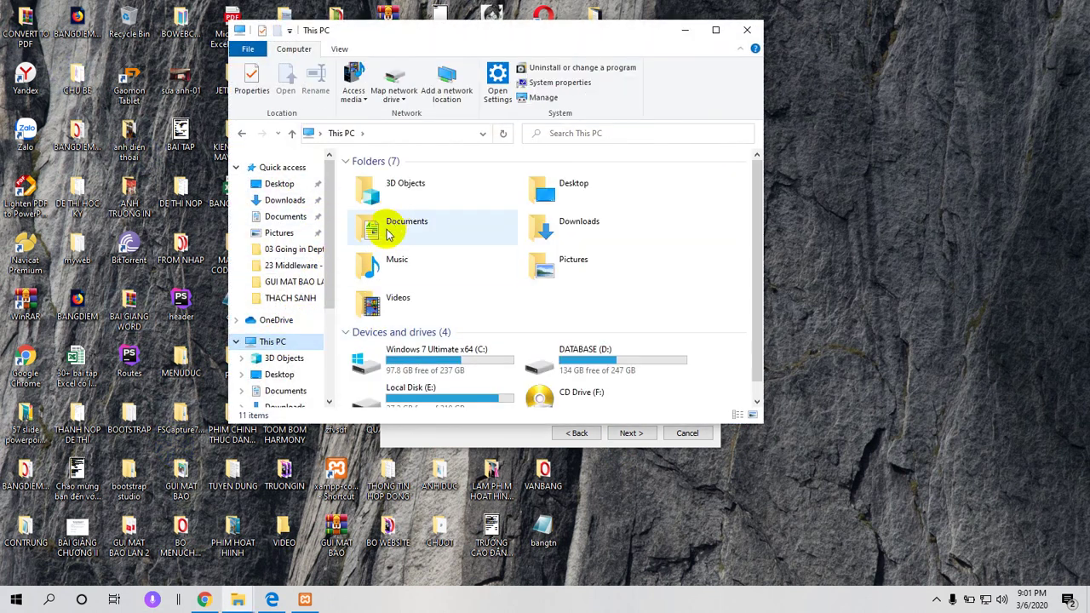
click(433, 355)
key(Return)
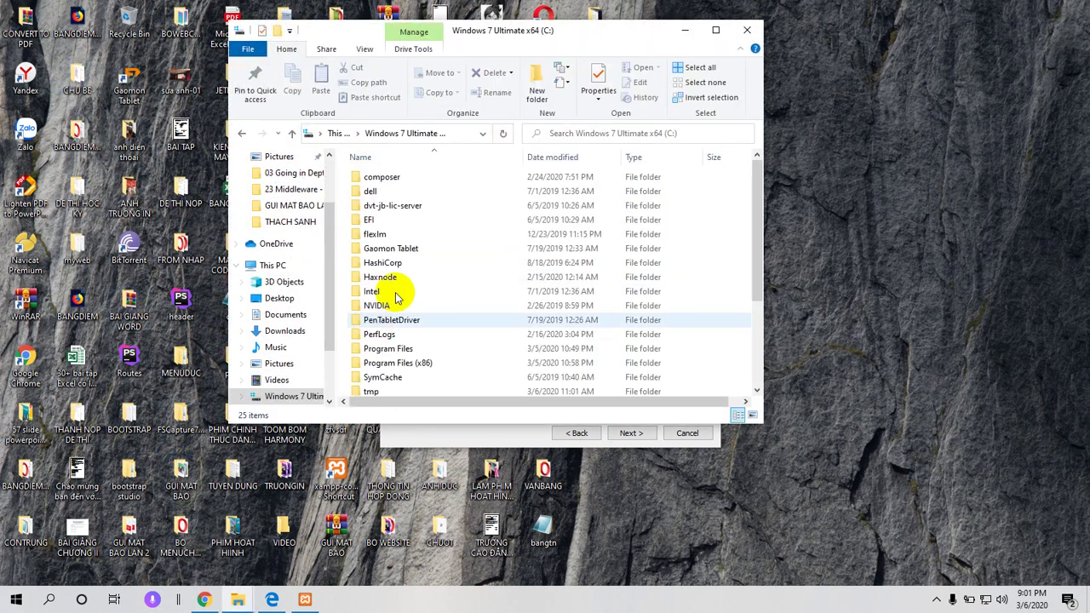
scroll(404, 287, down, 3)
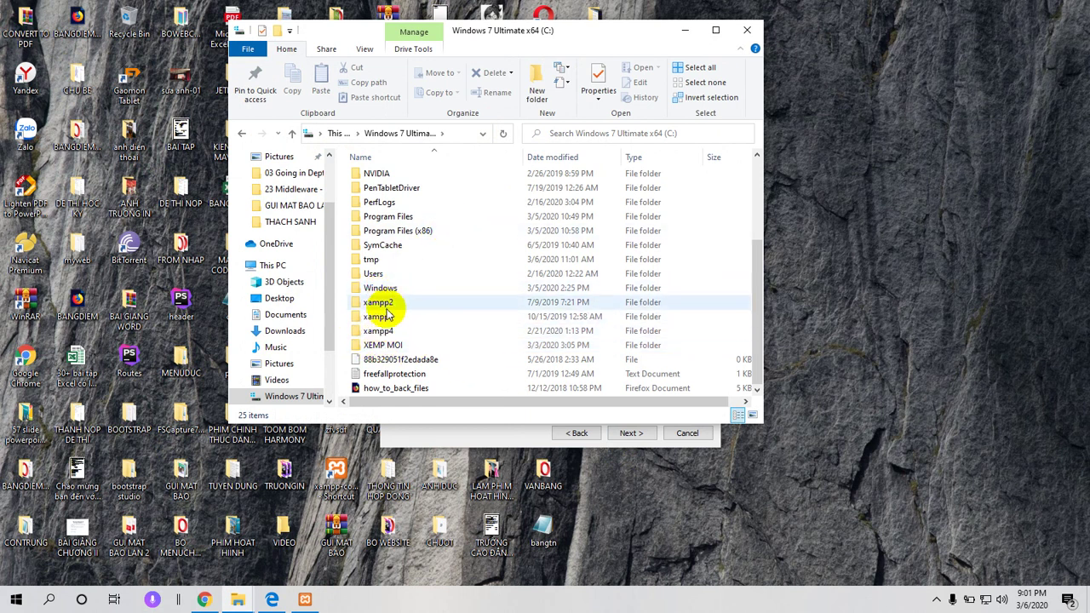
click(685, 30)
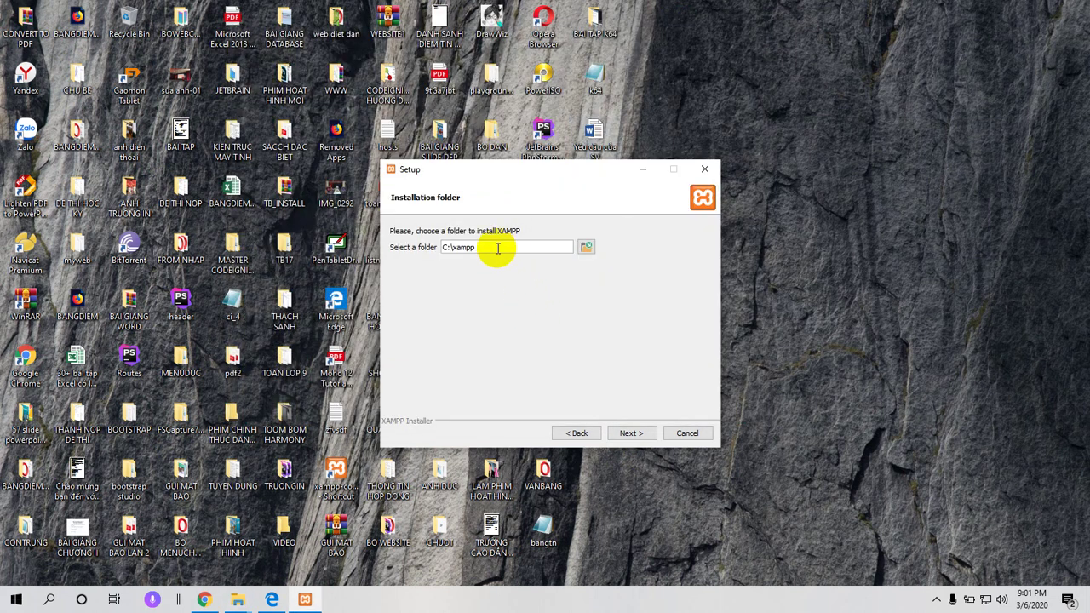
- Accept C:\xampp as the installation folder and continue to the ready-to-install page
click(631, 434)
click(631, 434)
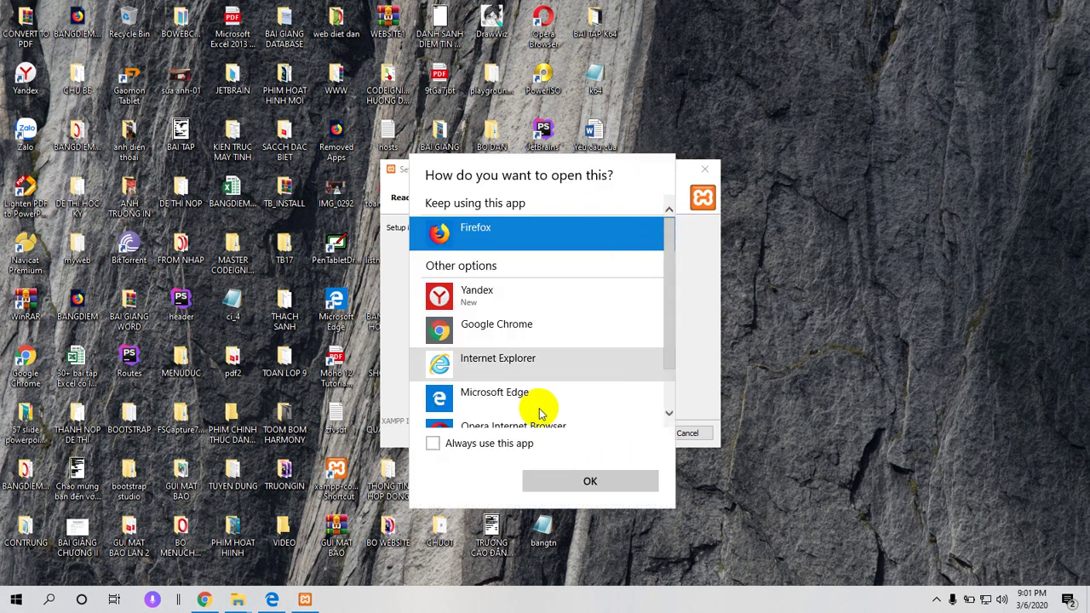
- Dismiss the prompt for choosing a browser and start installing XAMPP from the ready-to-install page
click(397, 412)
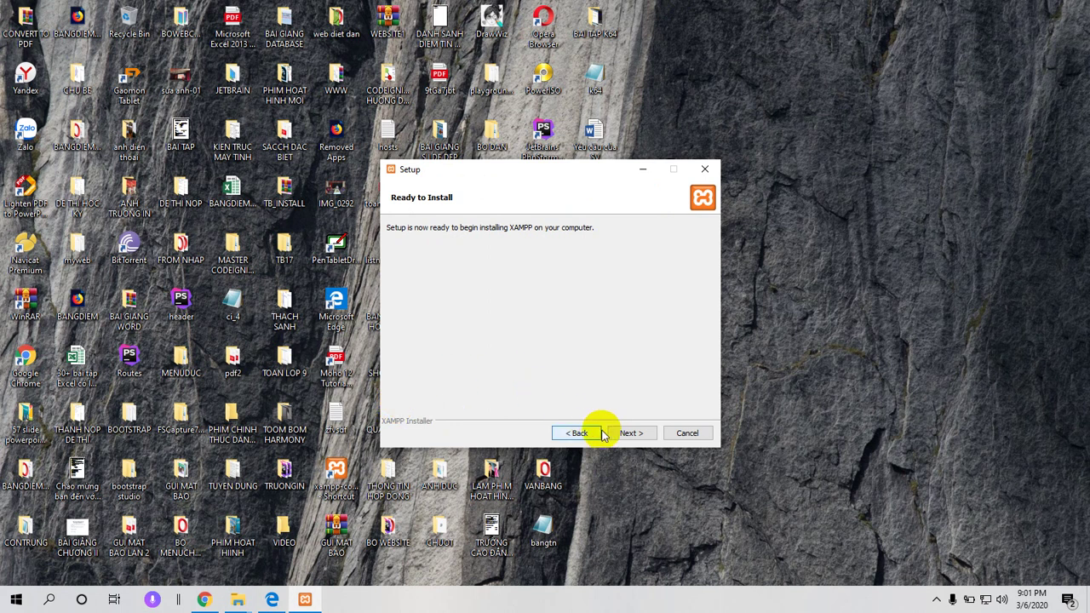
click(629, 435)
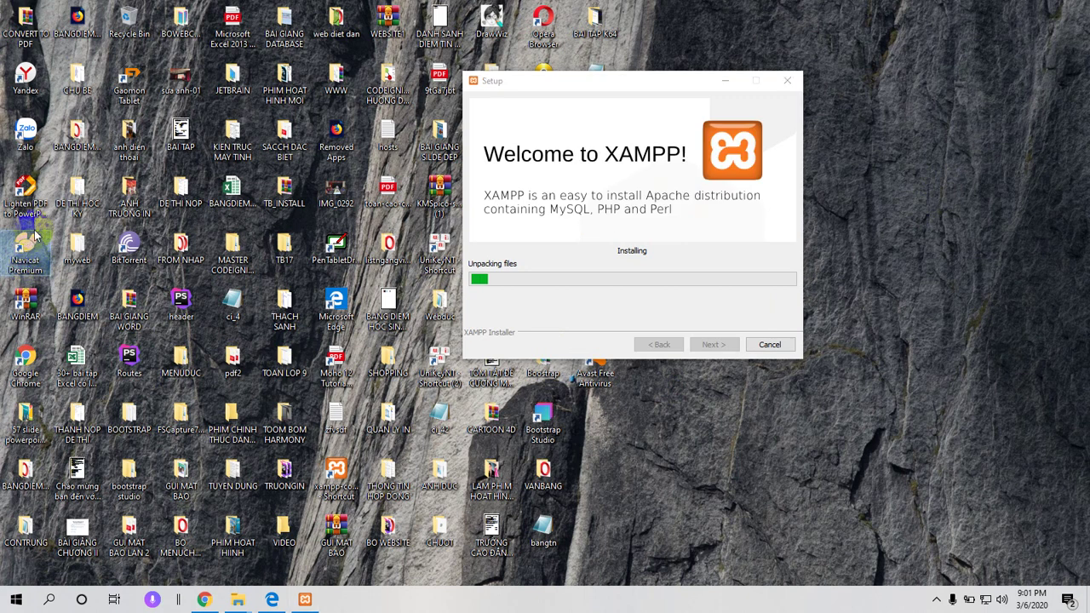
click(17, 252)
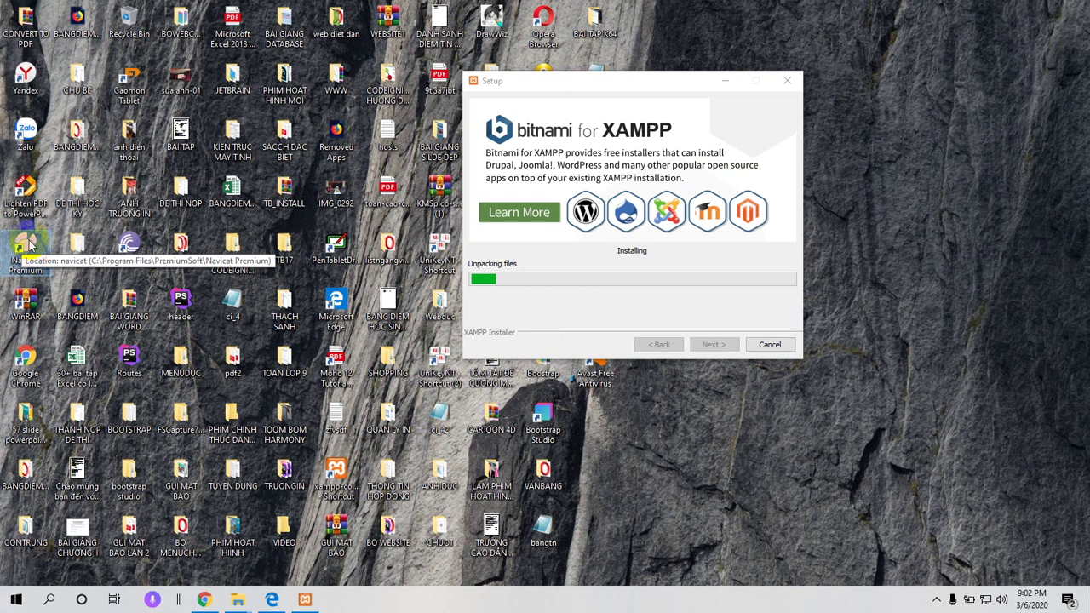
drag(539, 86, 410, 115)
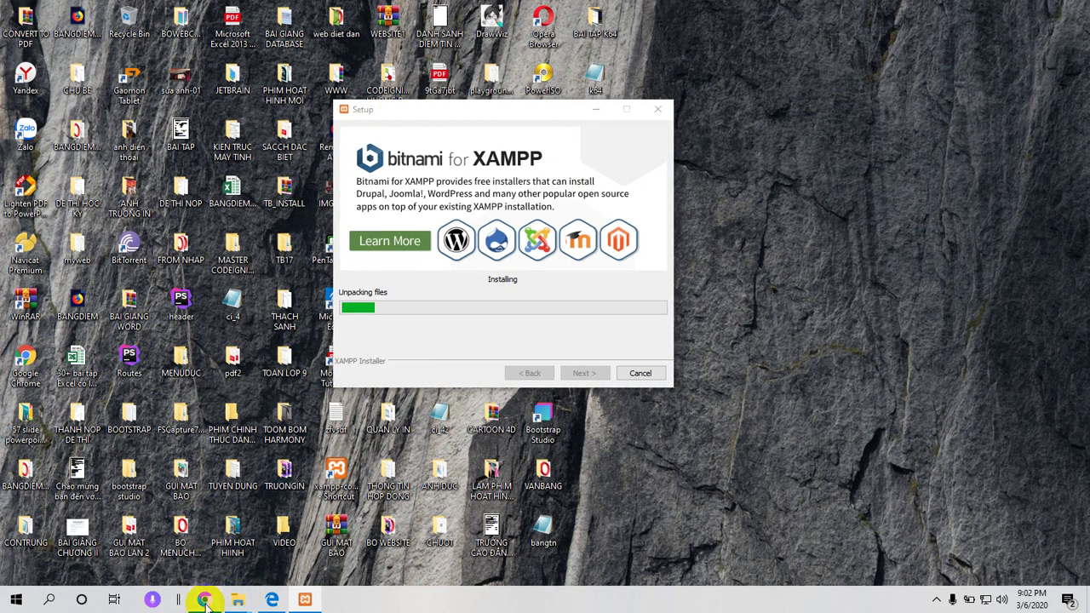
click(952, 166)
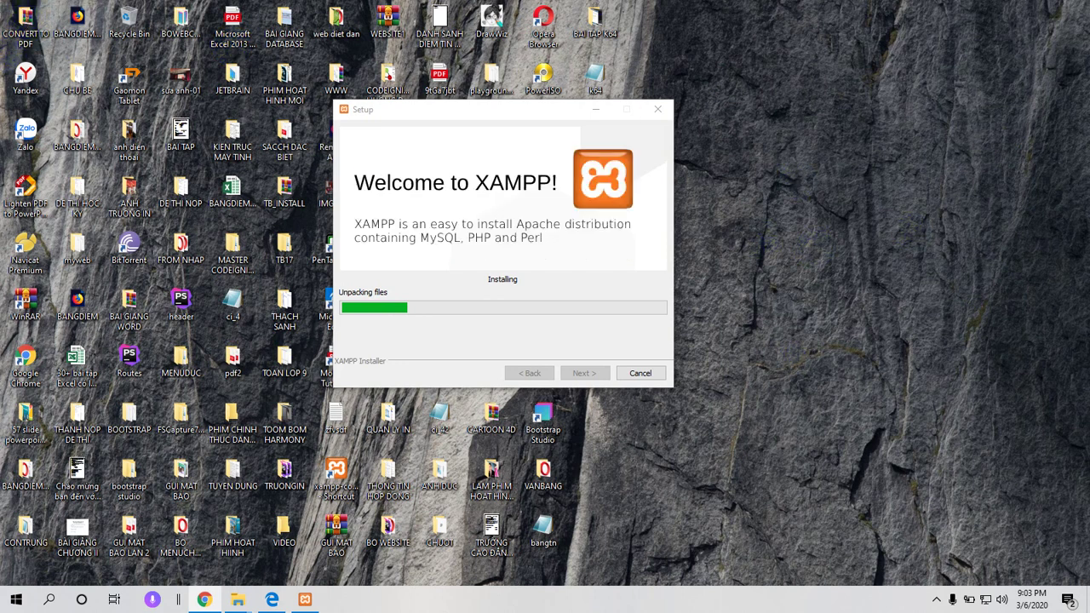
click(950, 343)
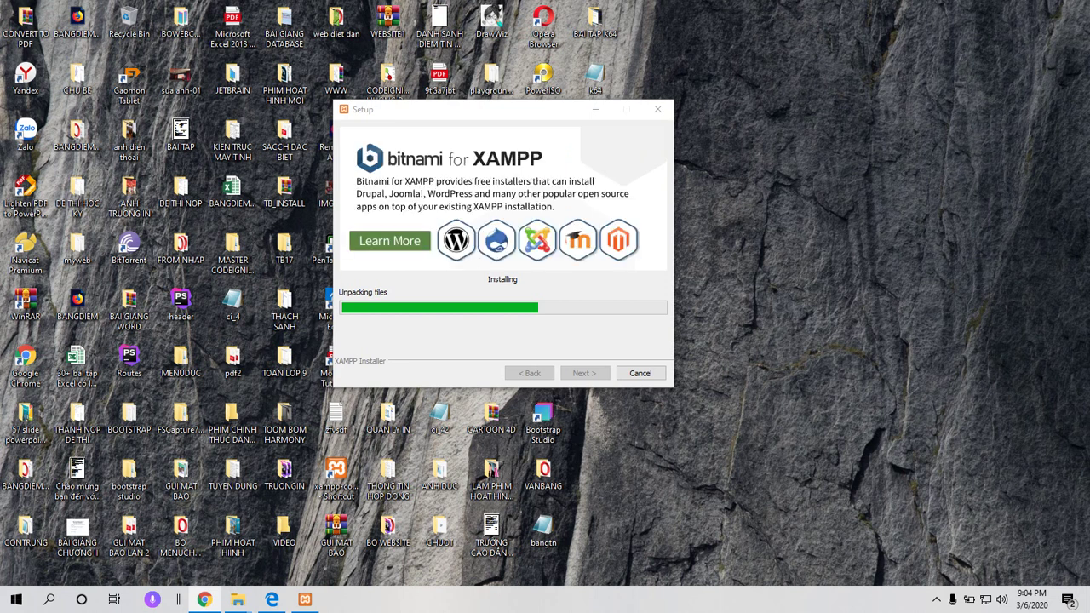
drag(463, 114, 529, 146)
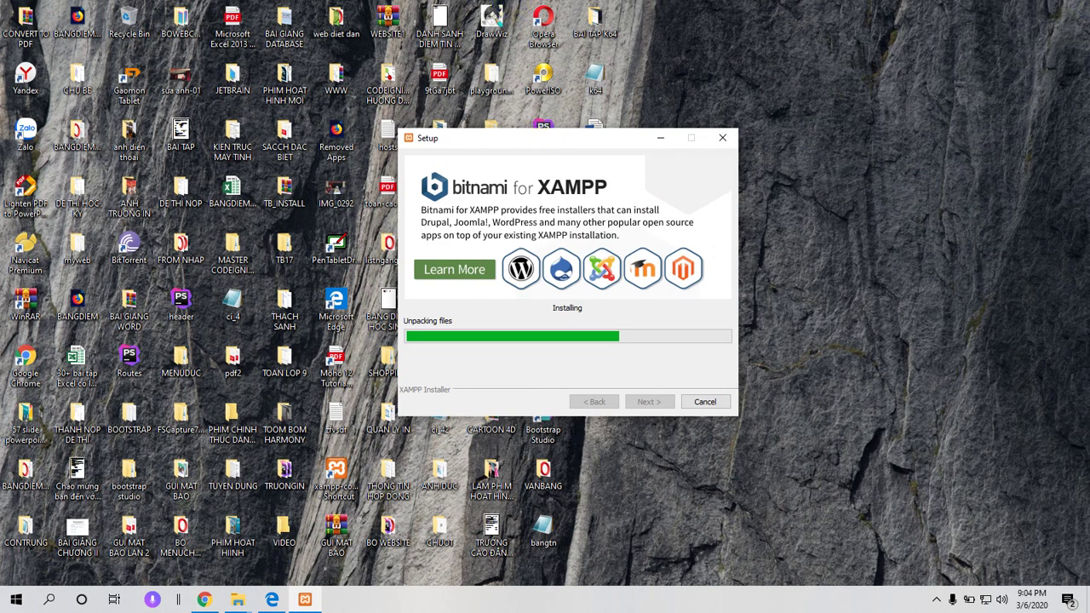
key(alt+Tab)
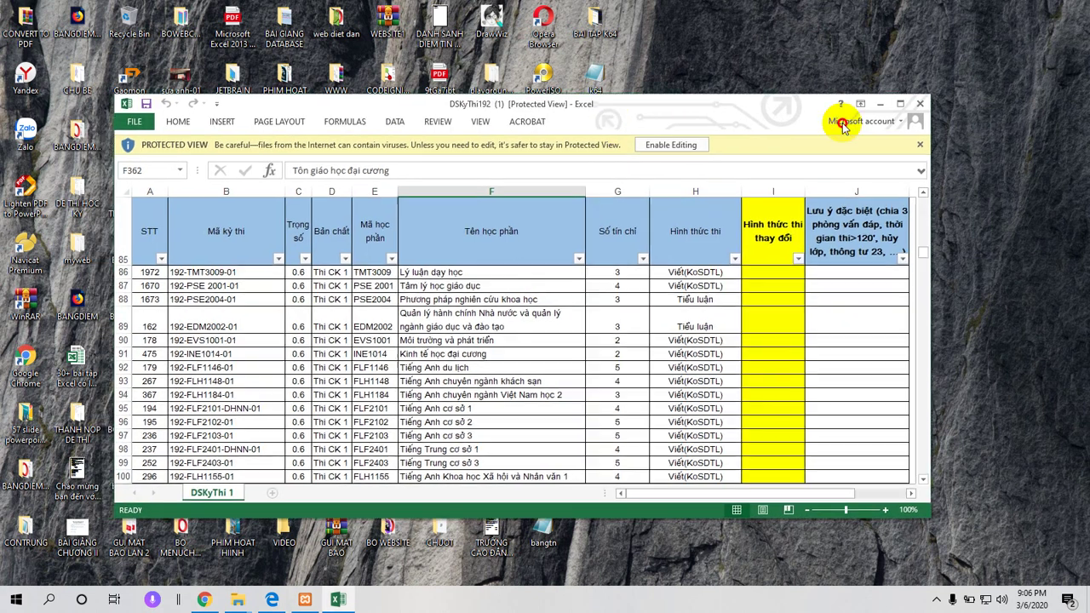
click(840, 116)
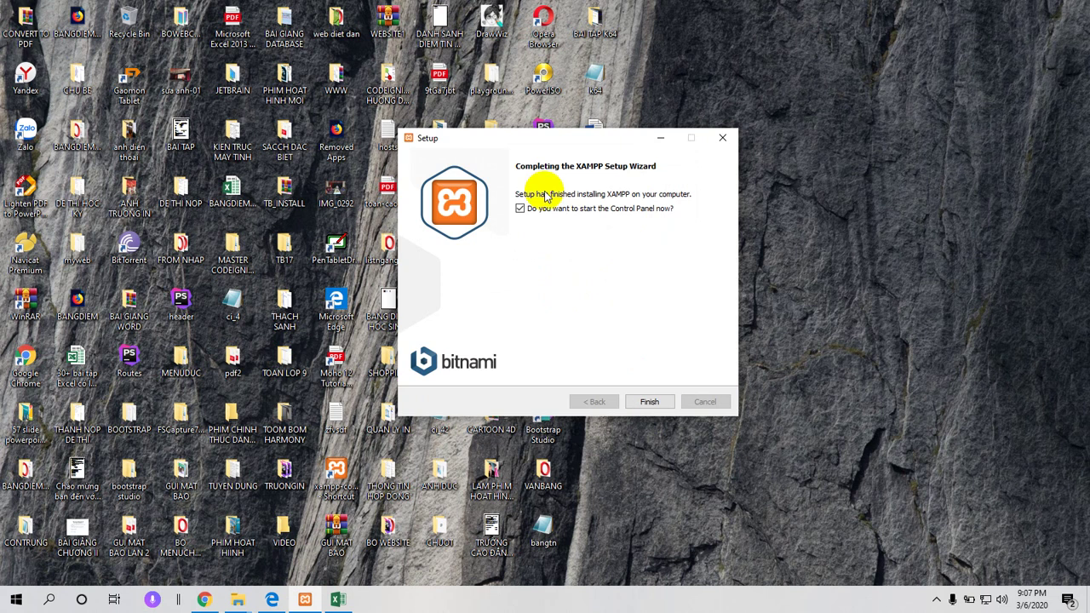
- Finish the XAMPP setup wizard with the Control Panel launch enabled and save English as its language
click(647, 402)
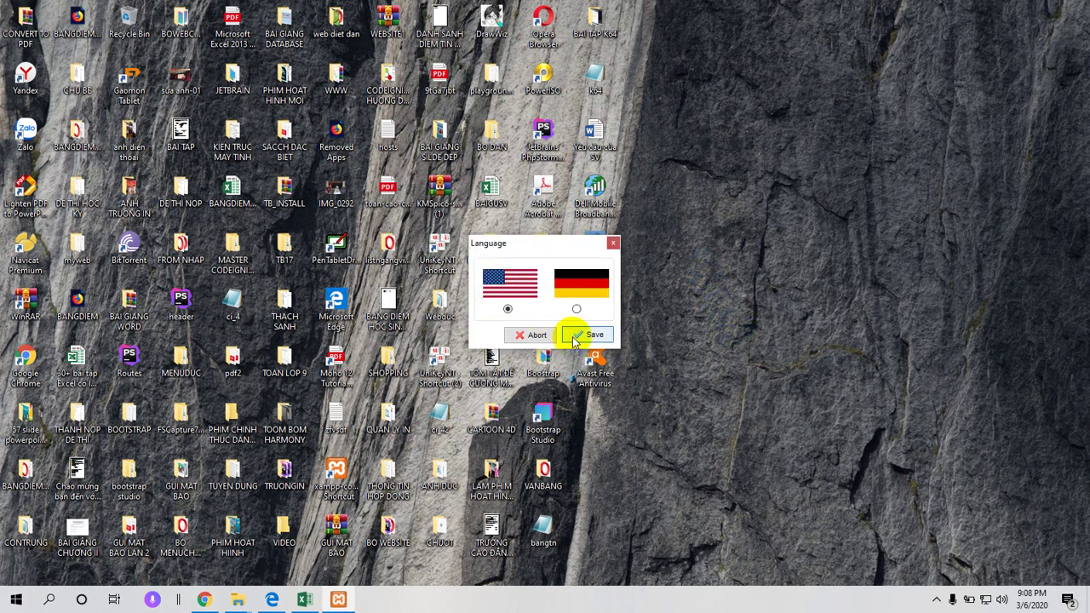
click(586, 335)
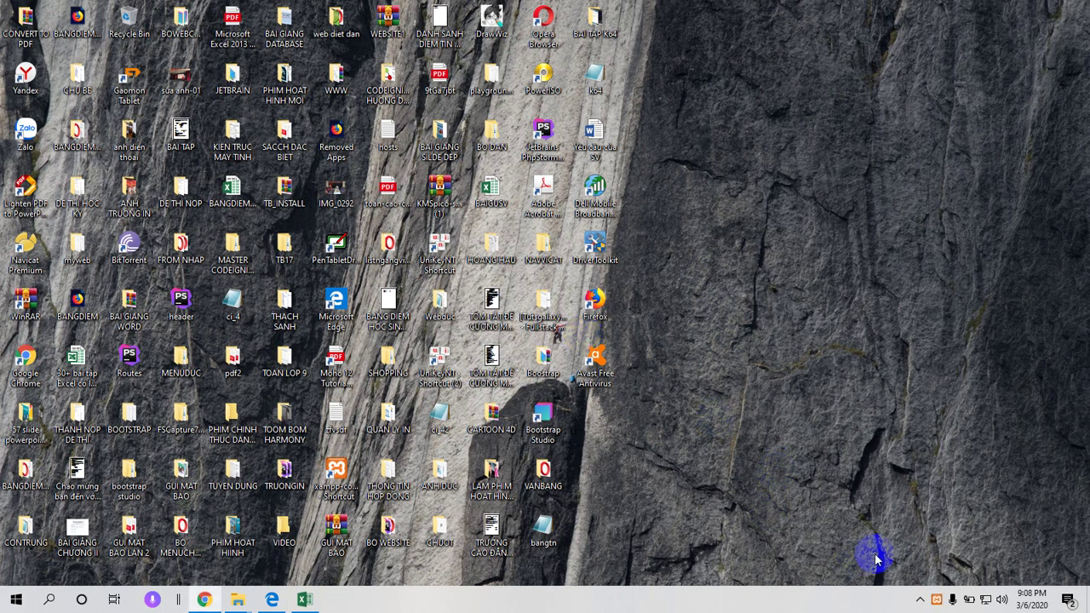
- Move the XAMPP notification icon into the hidden icons area and refresh the desktop
click(938, 601)
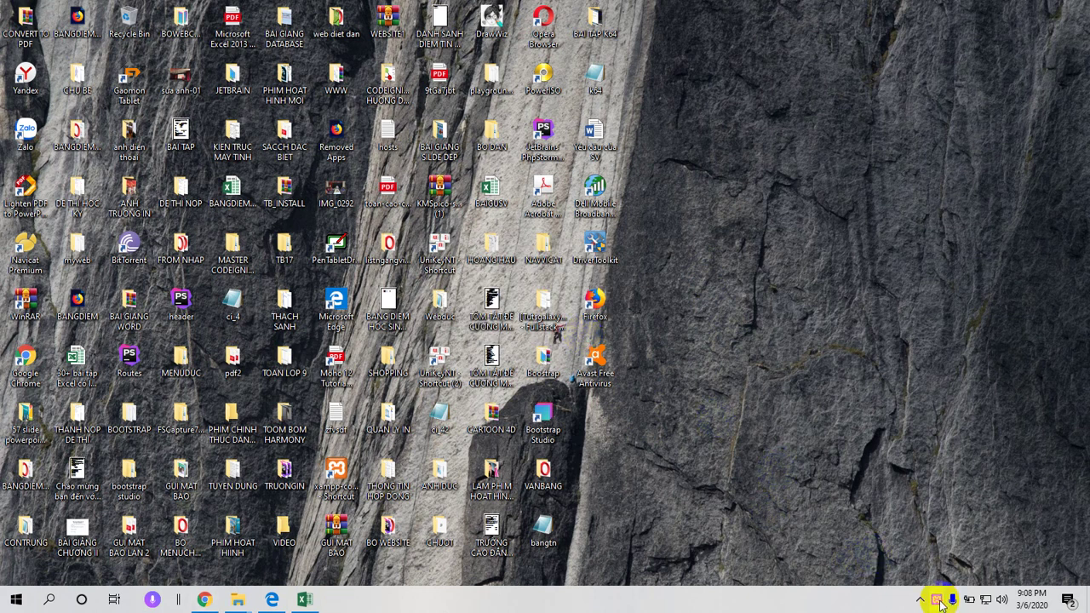
drag(941, 602, 910, 549)
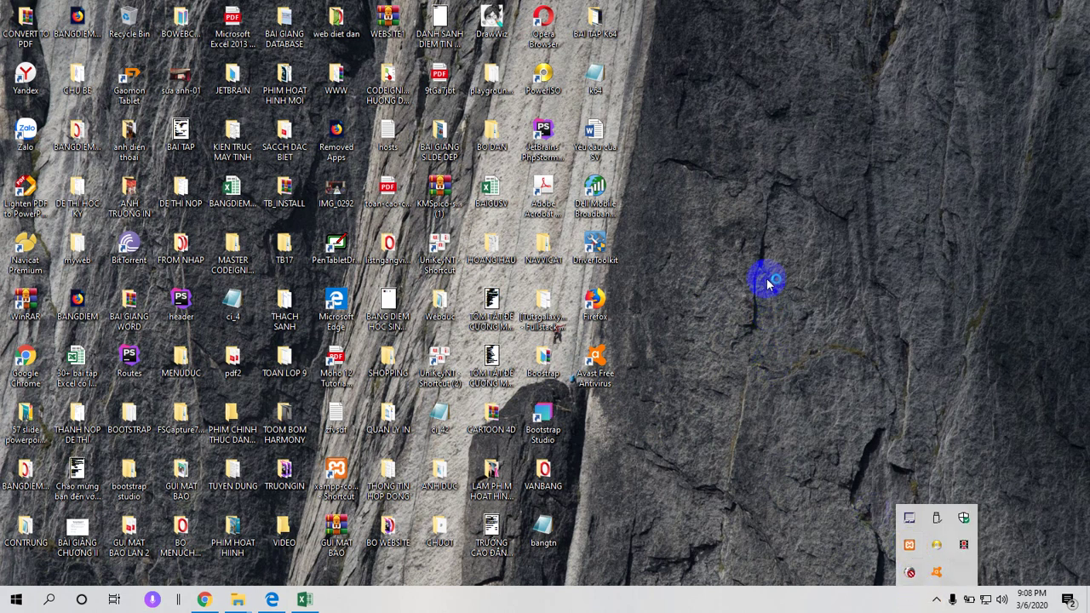
right_click(696, 235)
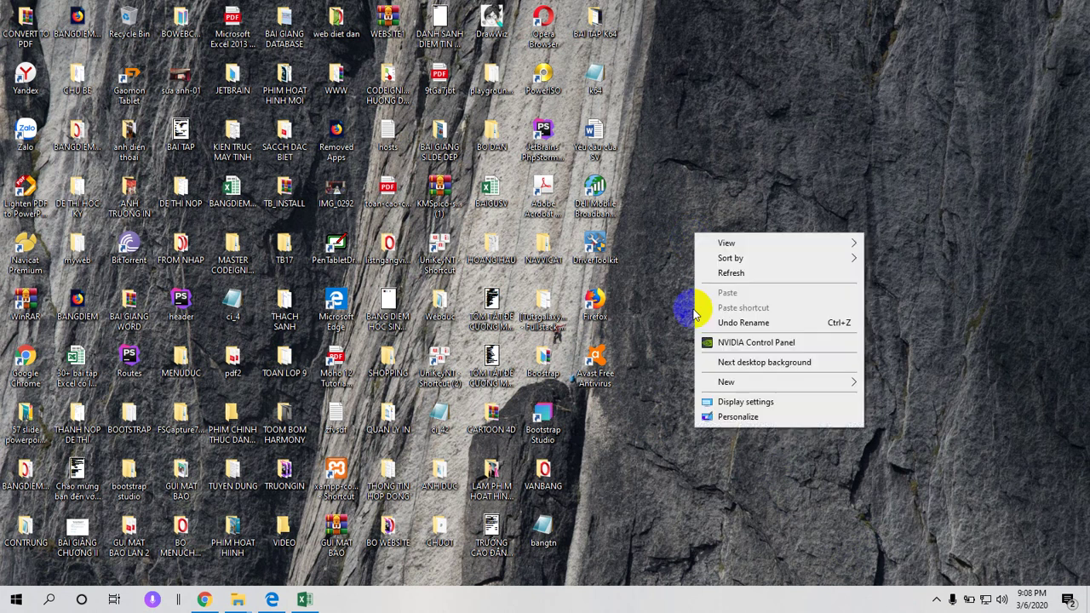
click(724, 274)
- Open the XAMPP Control Panel from the xampp-control desktop shortcut and move its window toward the middle of the screen
click(937, 600)
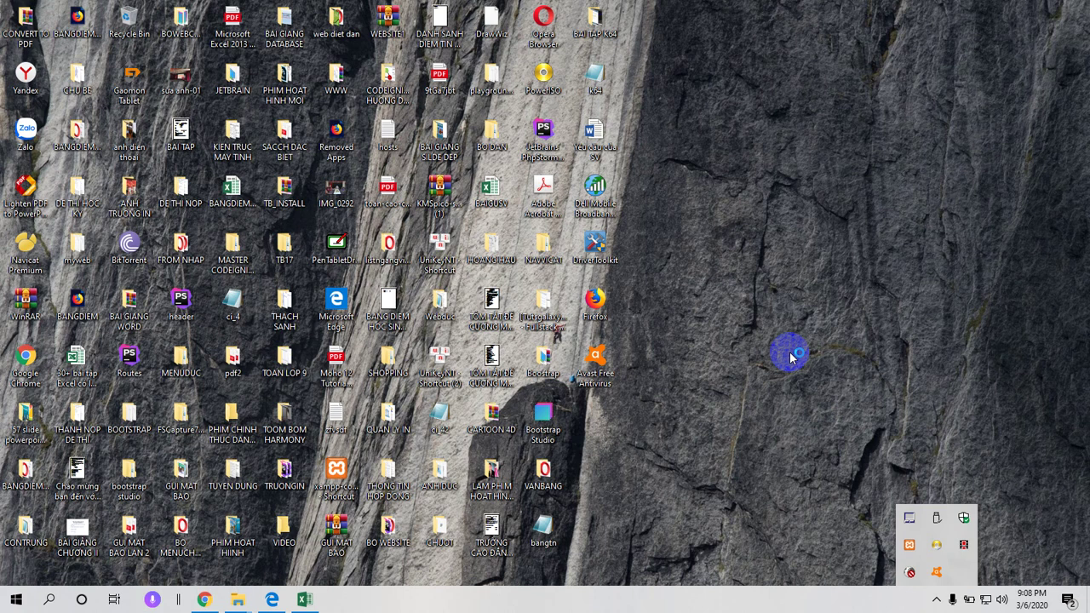
click(743, 283)
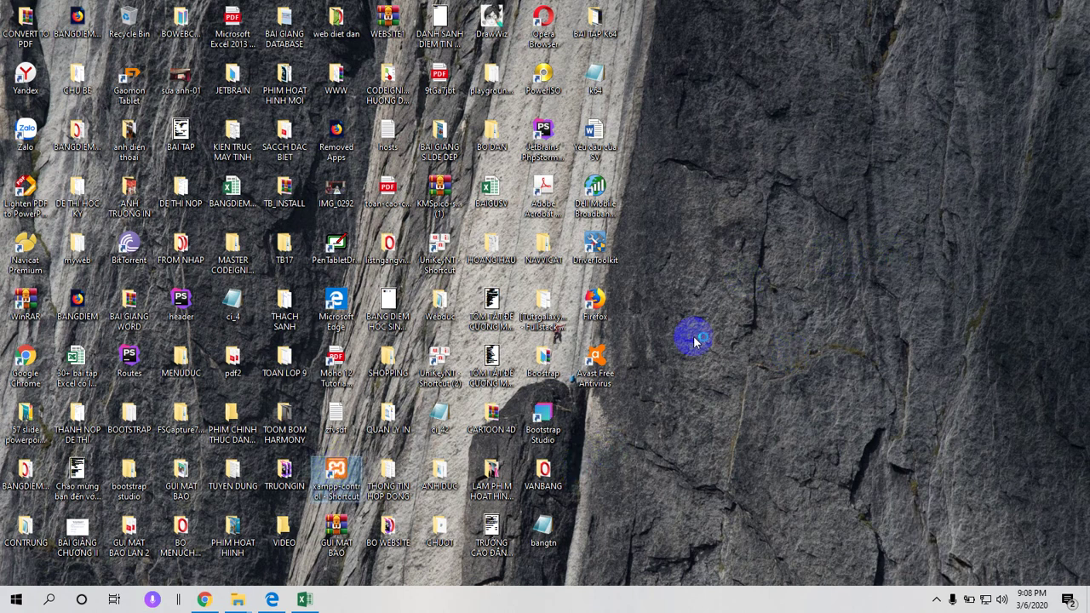
key(Return)
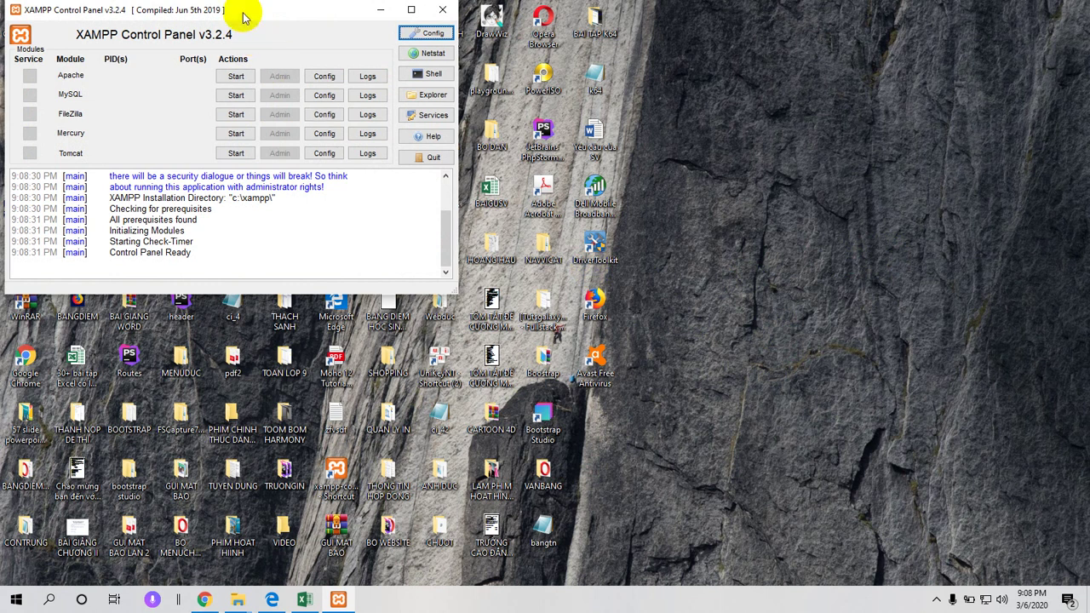
drag(245, 17, 647, 132)
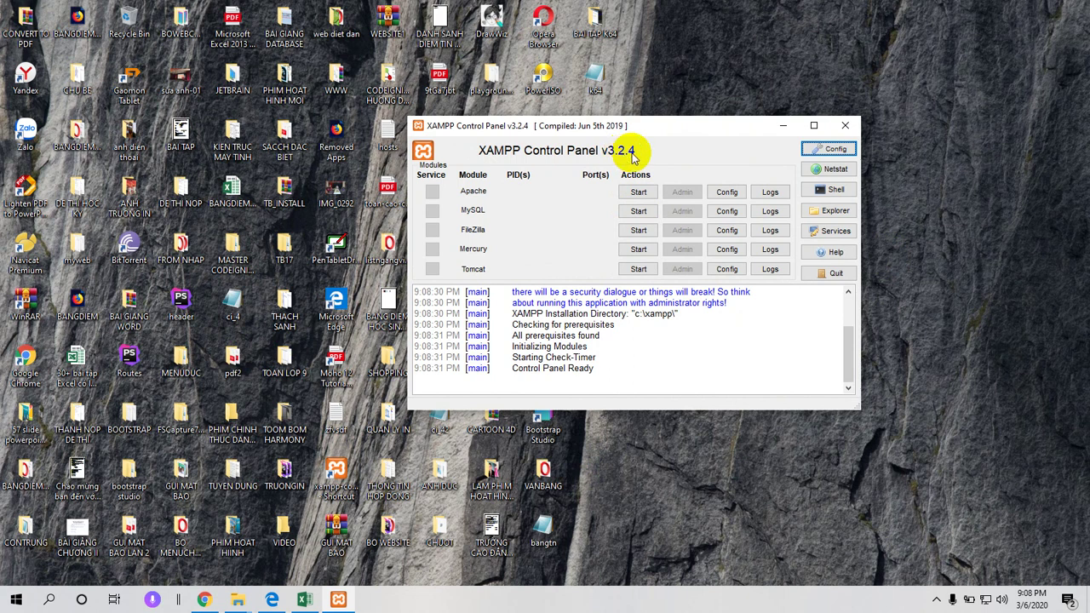
- Start the Apache and MySQL modules in the XAMPP Control Panel
click(637, 192)
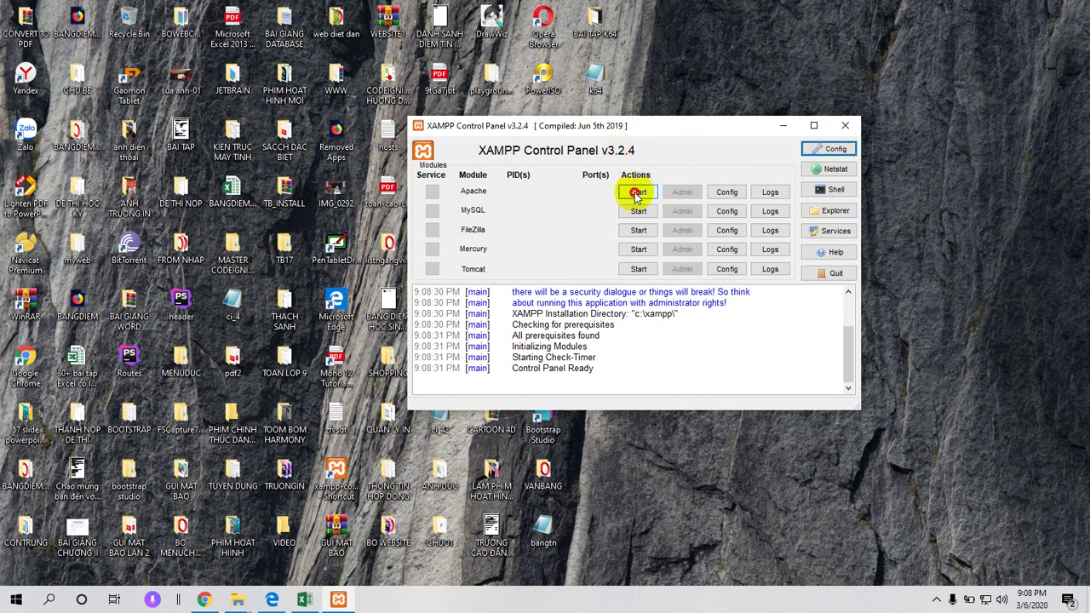
click(638, 211)
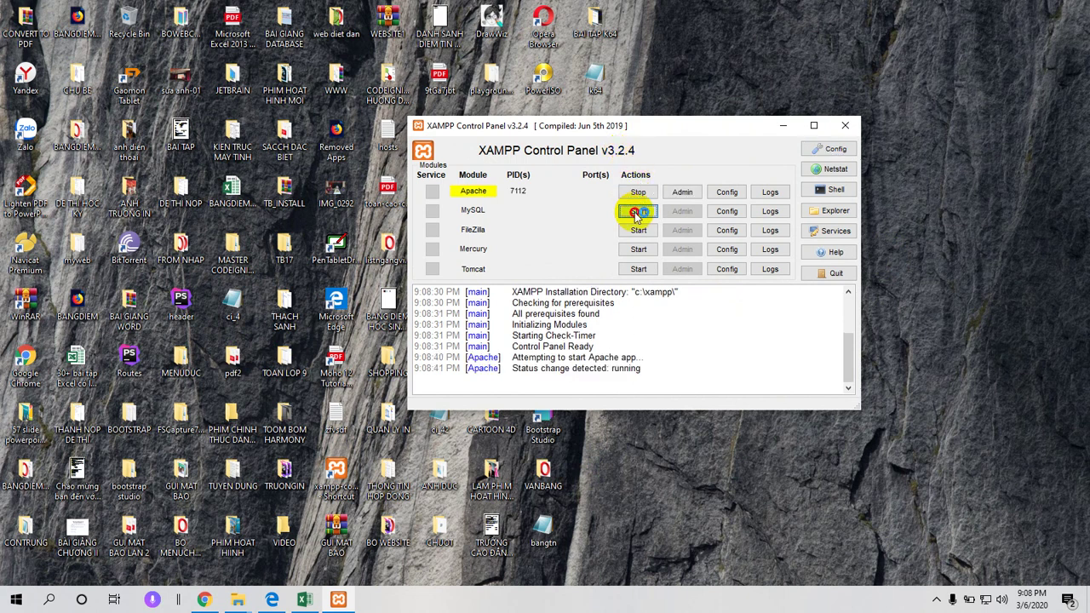
drag(579, 124, 592, 126)
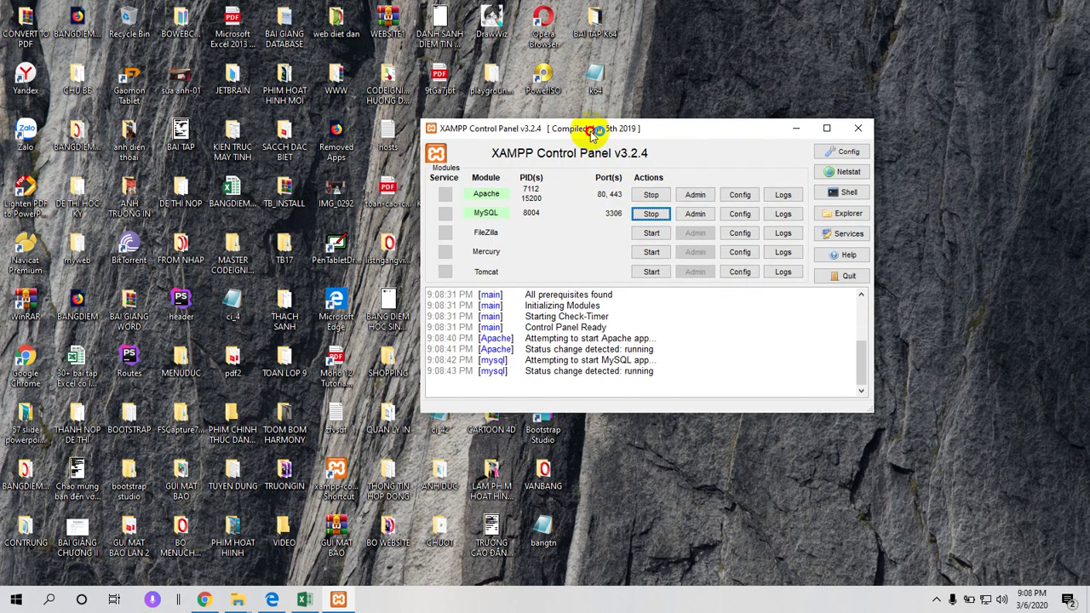
- Switch to Microsoft Edge, load localhost/ in place of the XAMPP download page and look over the dashboard
click(272, 600)
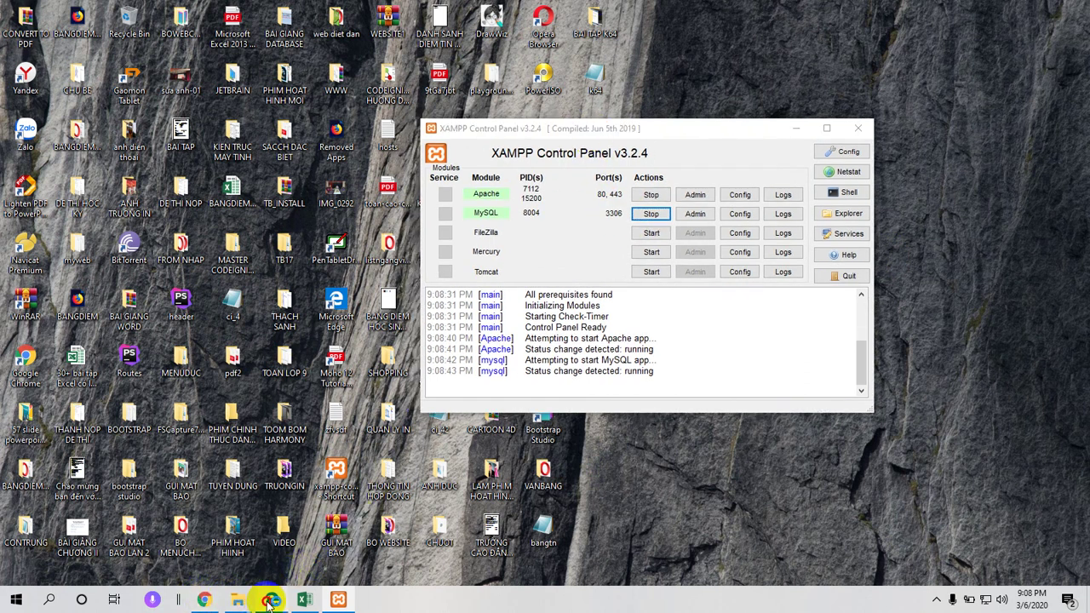
click(204, 36)
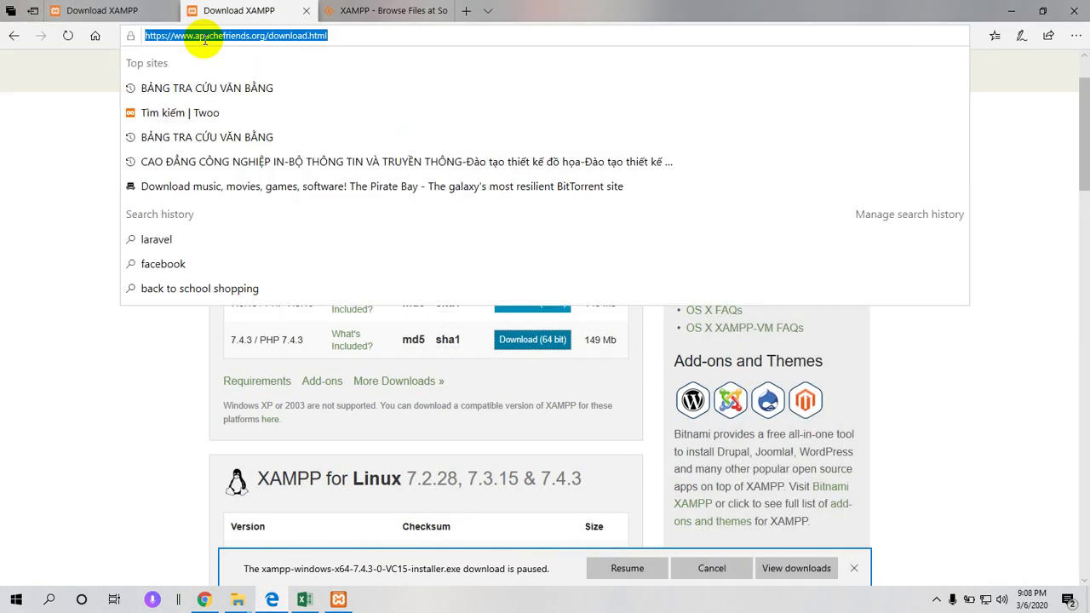
key(BackSpace)
text(localhost/)
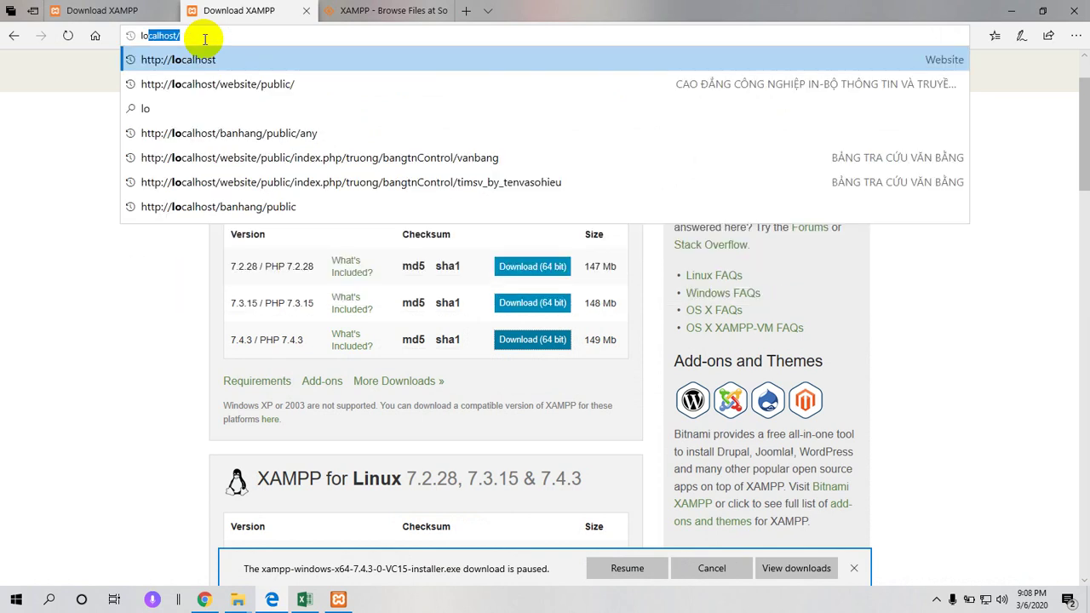
key(Right)
key(Return)
scroll(500, 329, down, 1)
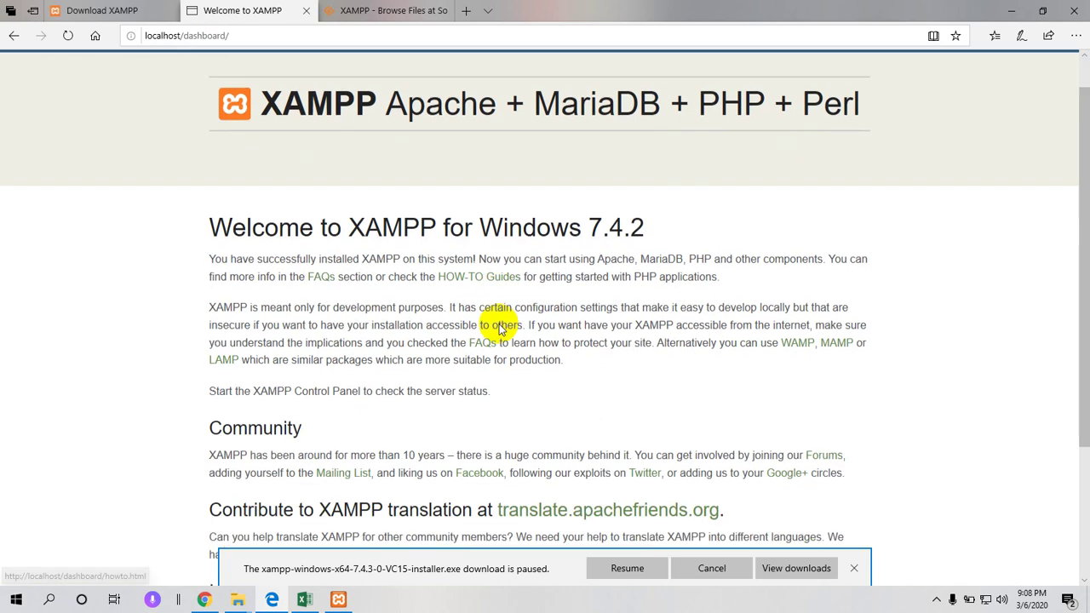
scroll(500, 329, down, 2)
scroll(499, 365, up, 3)
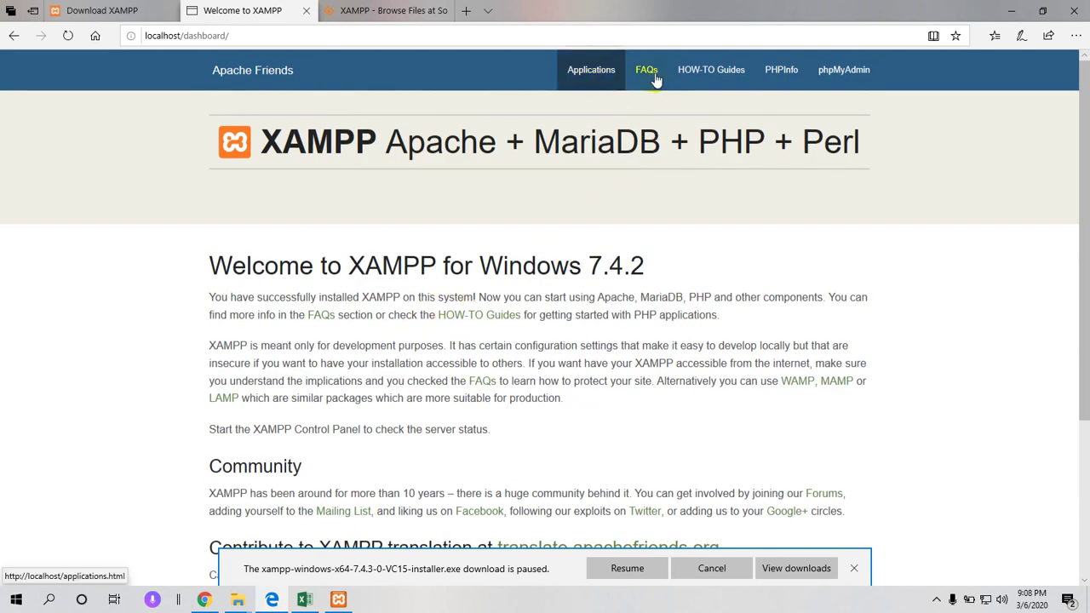
scroll(592, 324, down, 3)
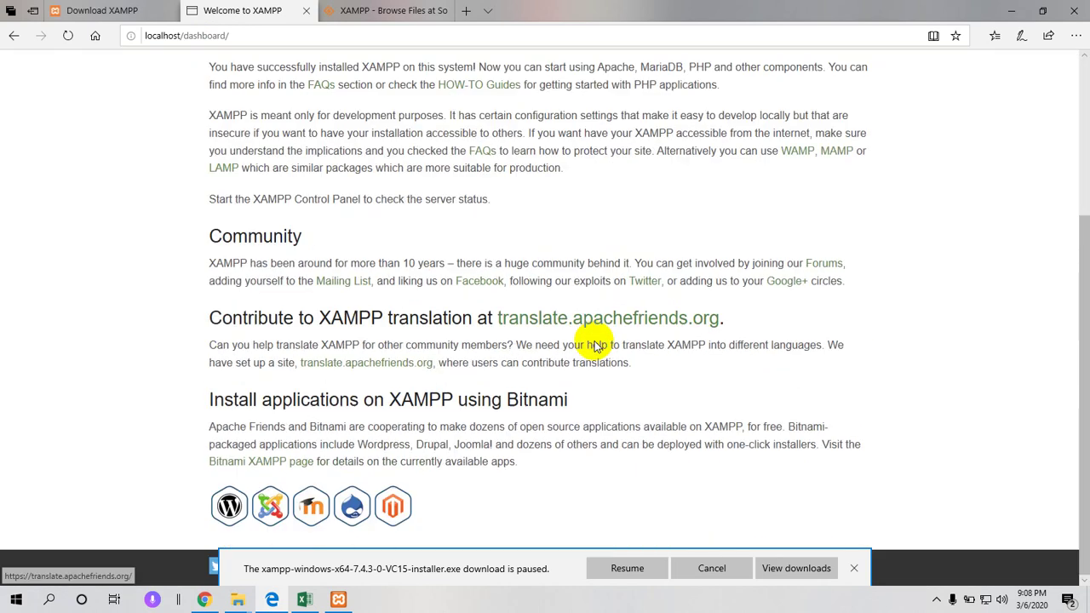
scroll(596, 345, up, 3)
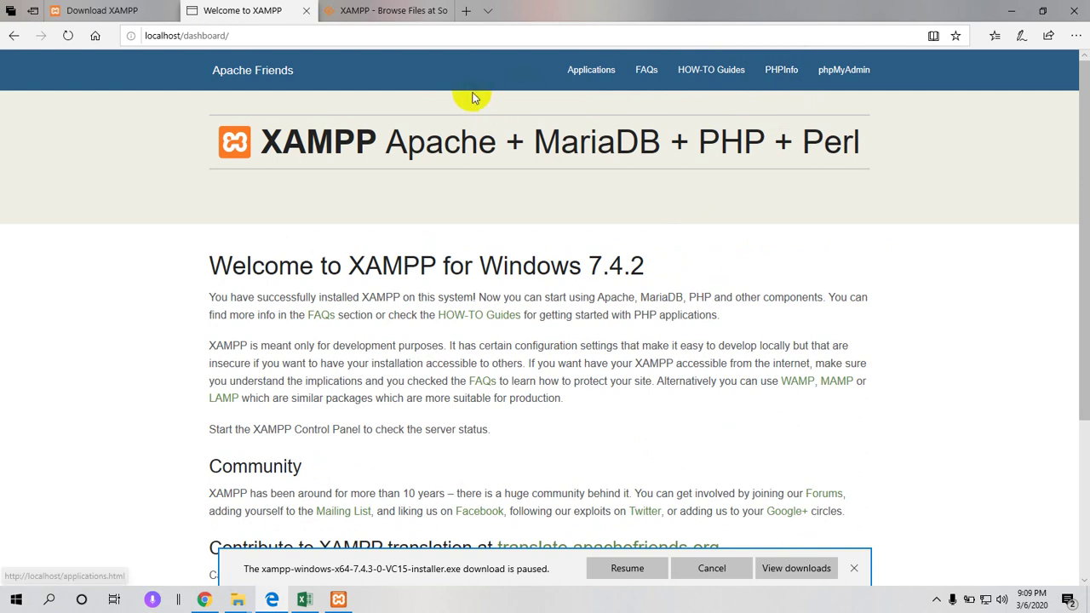
- Load phpMyAdmin from the XAMPP dashboard and open the PHPInfo page in a separate tab
click(757, 84)
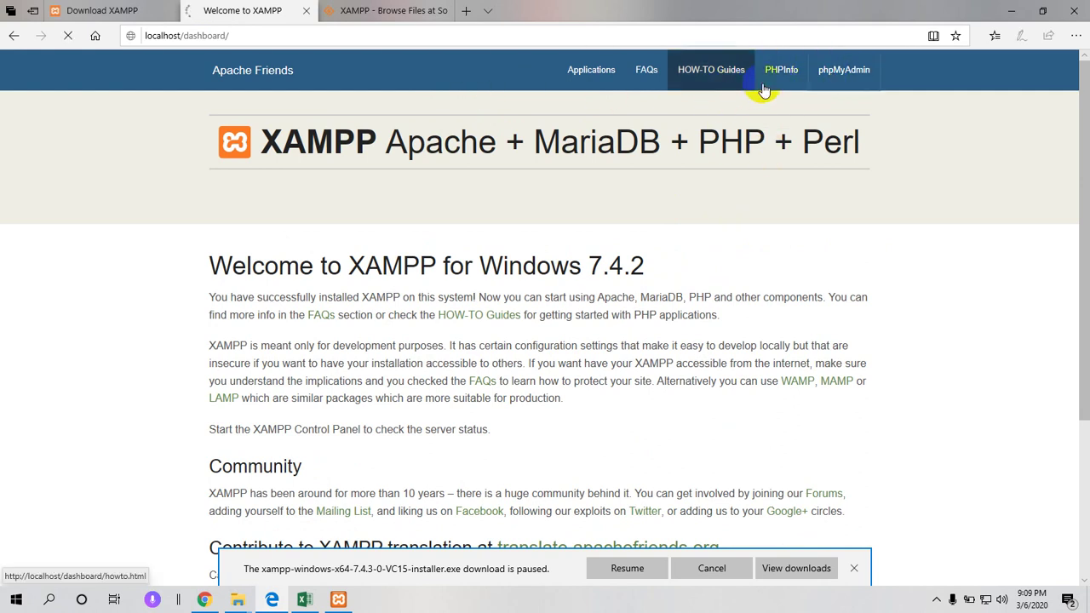
click(776, 69)
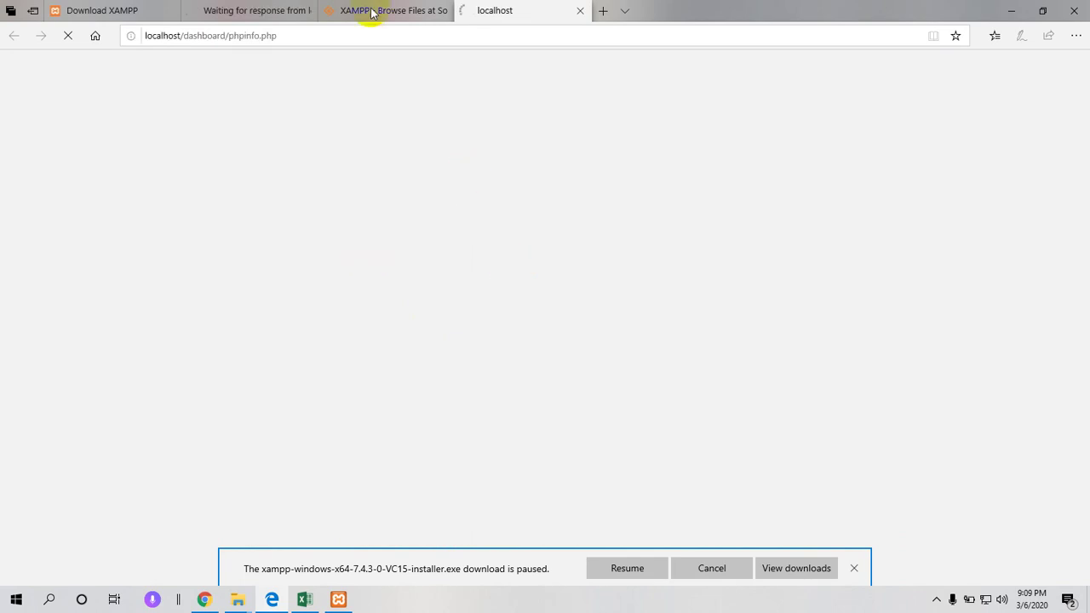
- Cancel the paused download of xampp-windows-x64-7.4.3-0-VC15-installer.exe
click(700, 576)
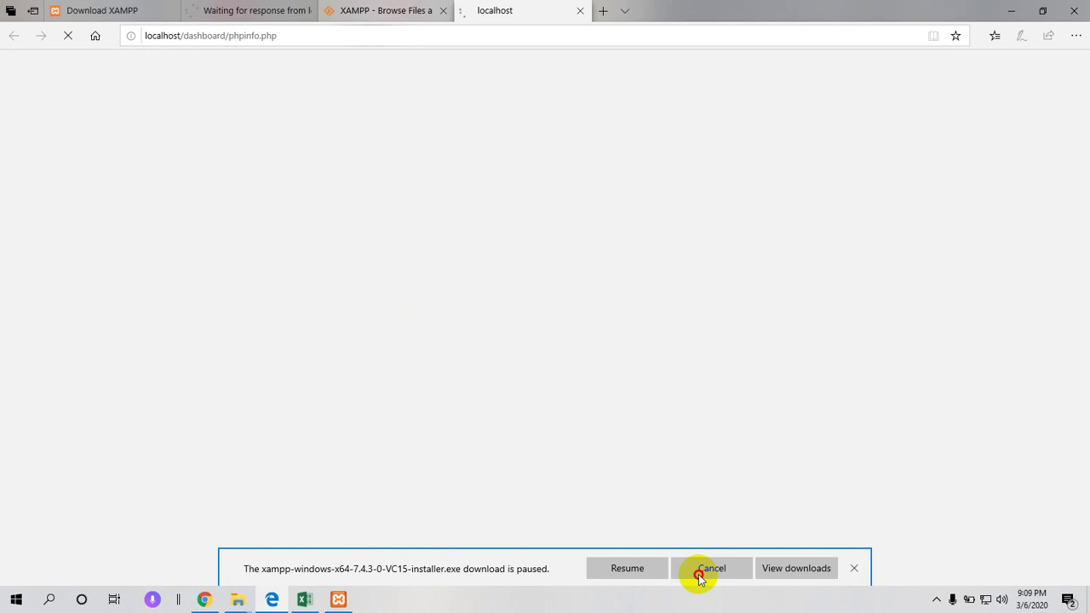
click(233, 114)
click(518, 265)
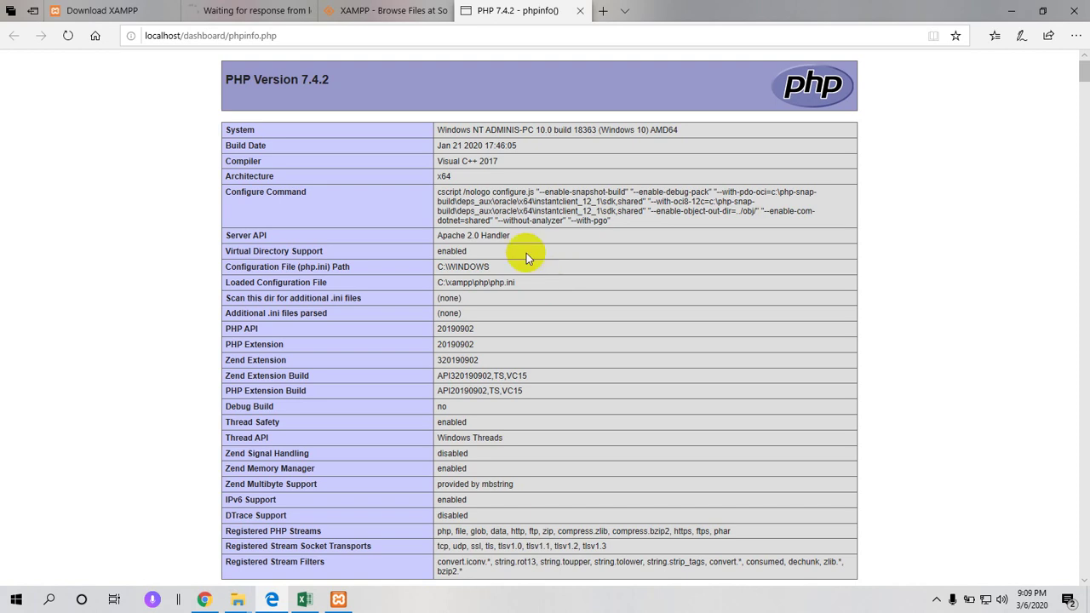
- Examine the PHP version, configuration file paths and server variables on the phpinfo page
scroll(510, 380, down, 3)
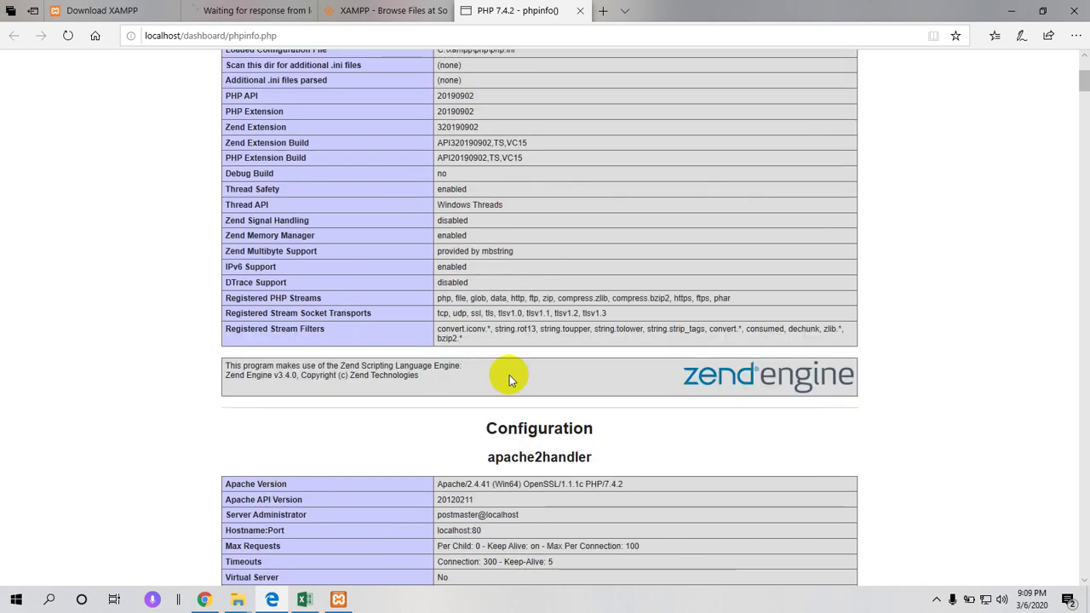
scroll(510, 380, down, 15)
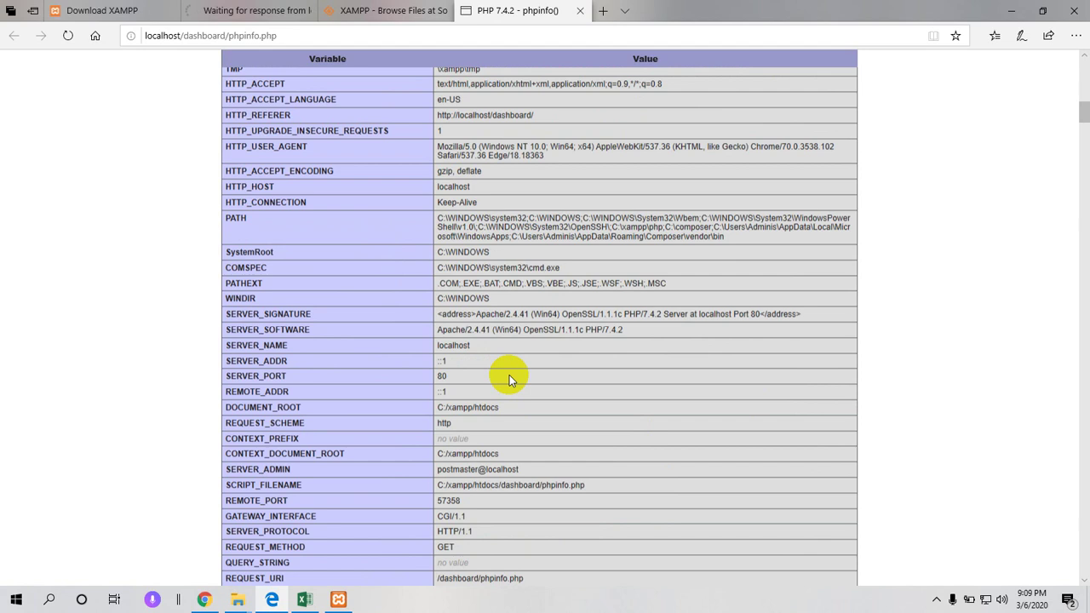
scroll(510, 380, up, 3)
scroll(510, 380, up, 15)
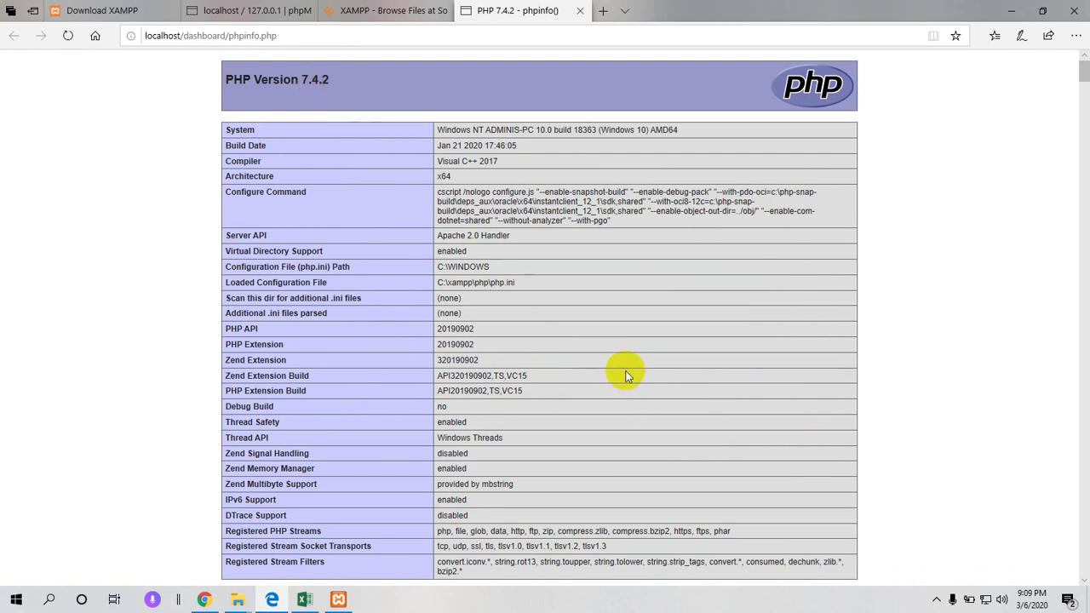
scroll(626, 376, down, 2)
scroll(621, 342, up, 2)
scroll(507, 281, down, 2)
scroll(599, 290, up, 2)
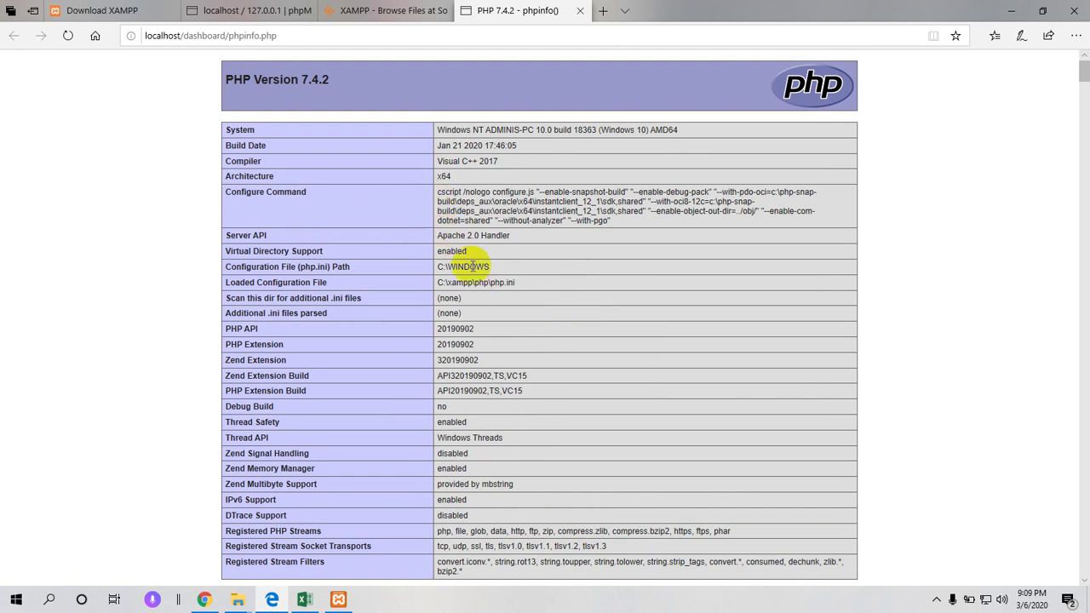
scroll(477, 272, down, 2)
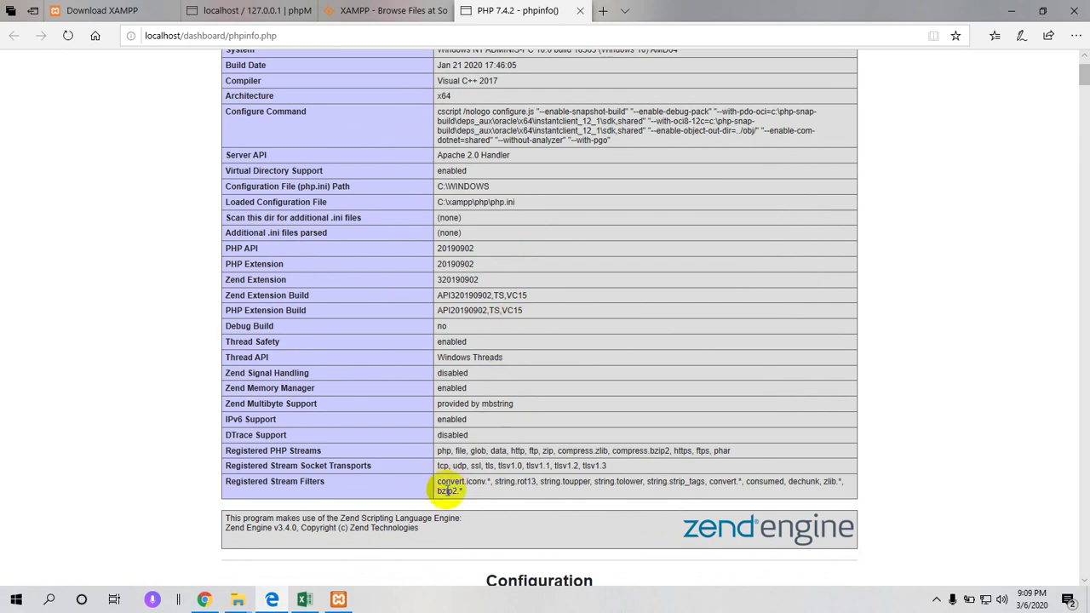